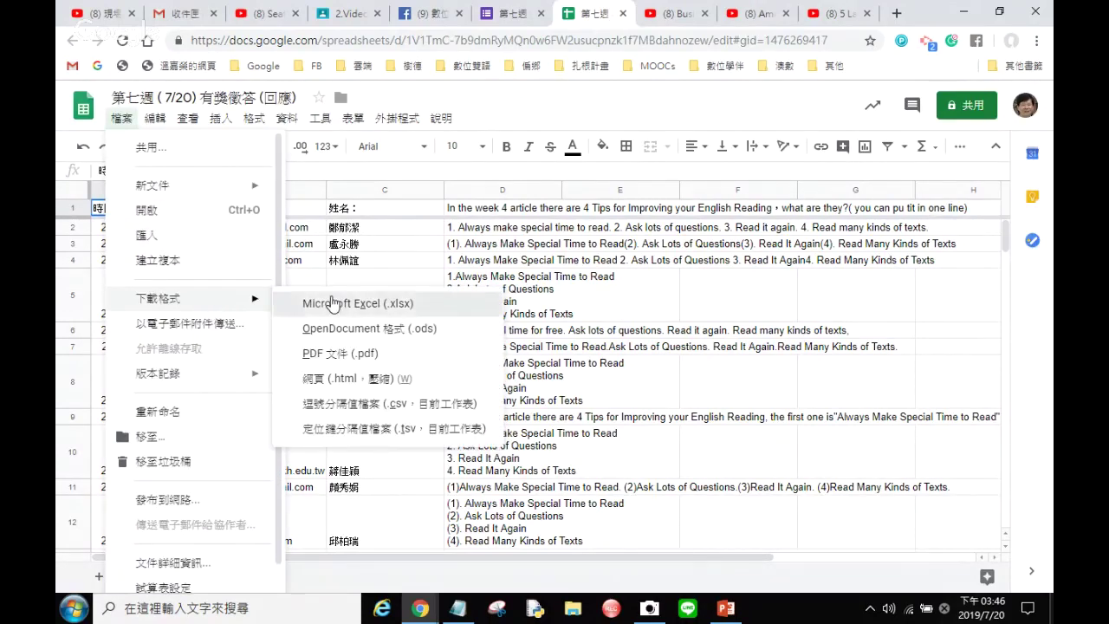
Step: Download the form response spreadsheet as a Microsoft Excel (.xlsx) file and minimize the browser
{"action": "left_click", "coordinate": [334, 304]}
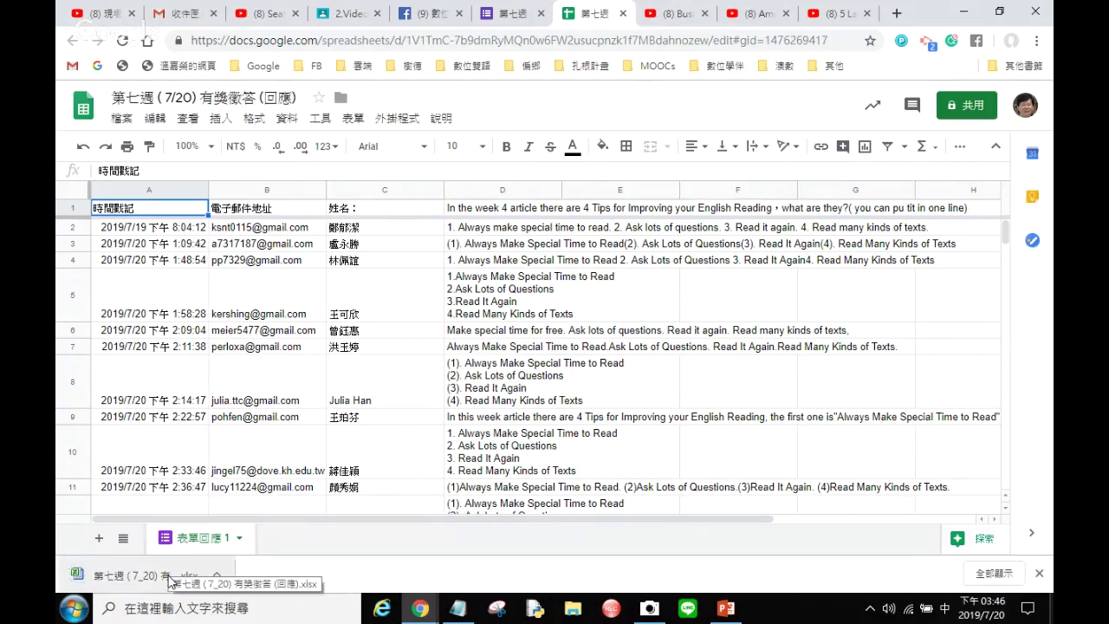
{"action": "left_click", "coordinate": [962, 17]}
{"action": "left_click", "coordinate": [961, 16]}
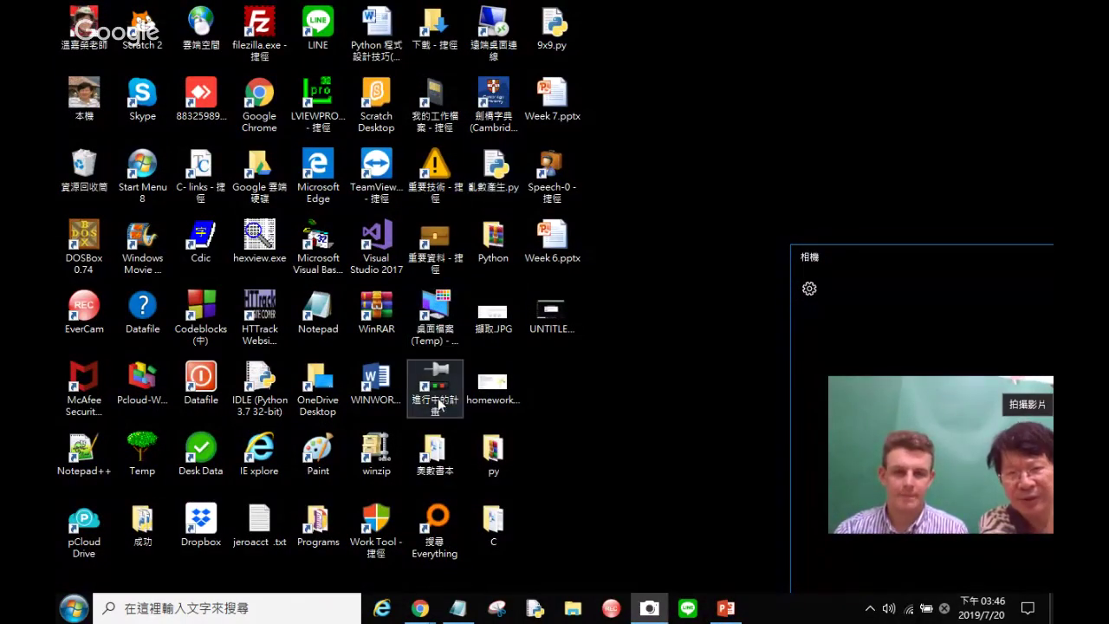
Step: Copy the downloaded file 第七週 (7_20) 有獎徵答 (回應).xlsx from the 下載 folder to the desktop
{"action": "left_click", "coordinate": [427, 26]}
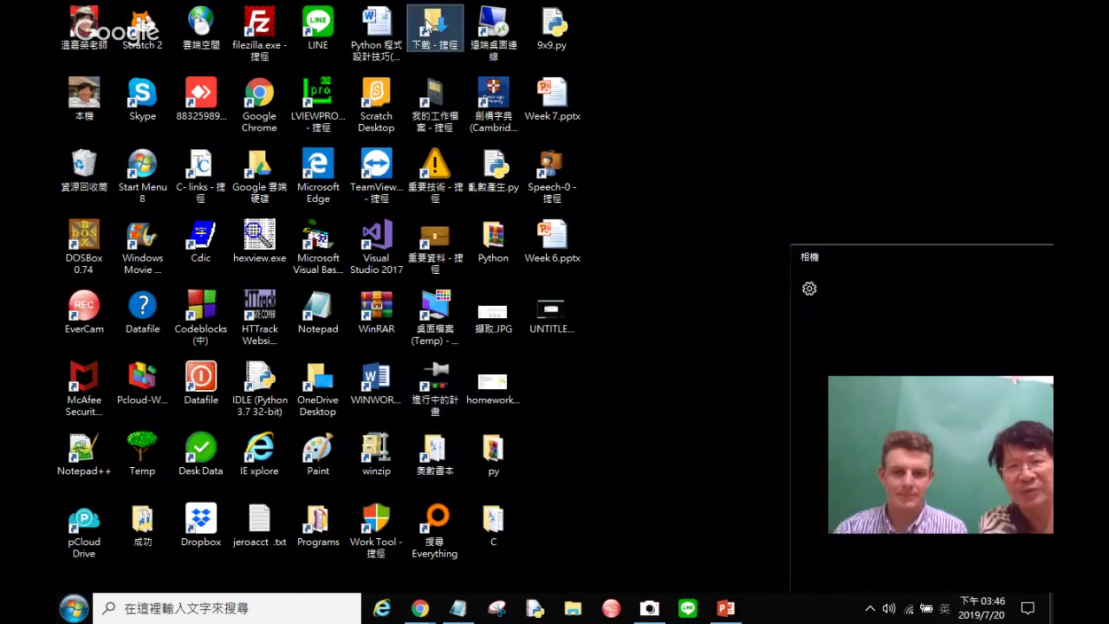
{"action": "double_click", "coordinate": [427, 26]}
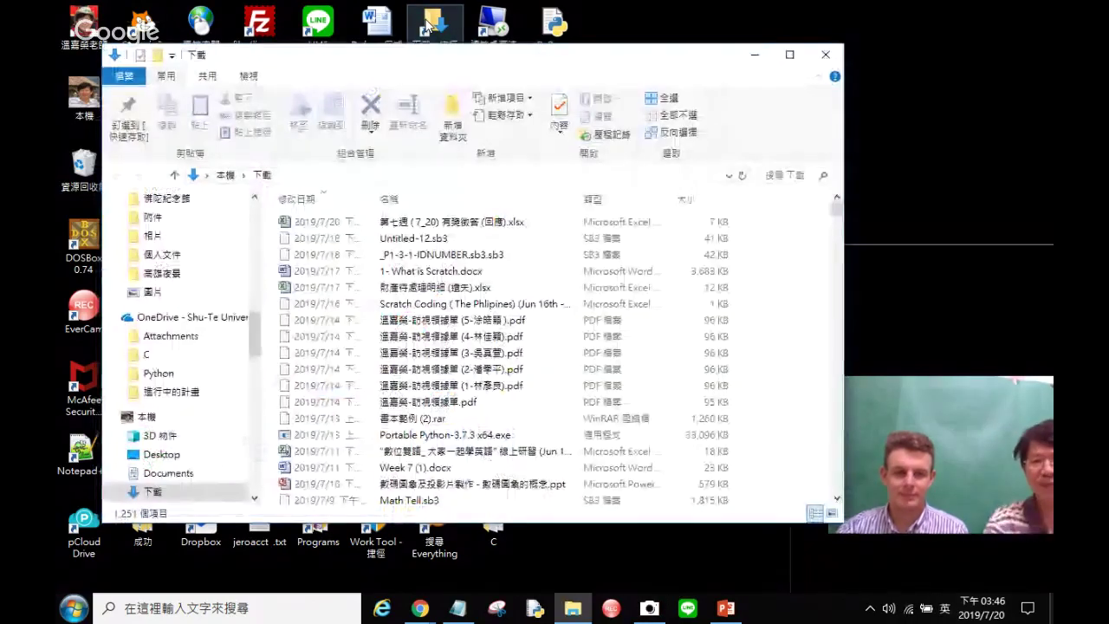
{"action": "left_click", "coordinate": [444, 225]}
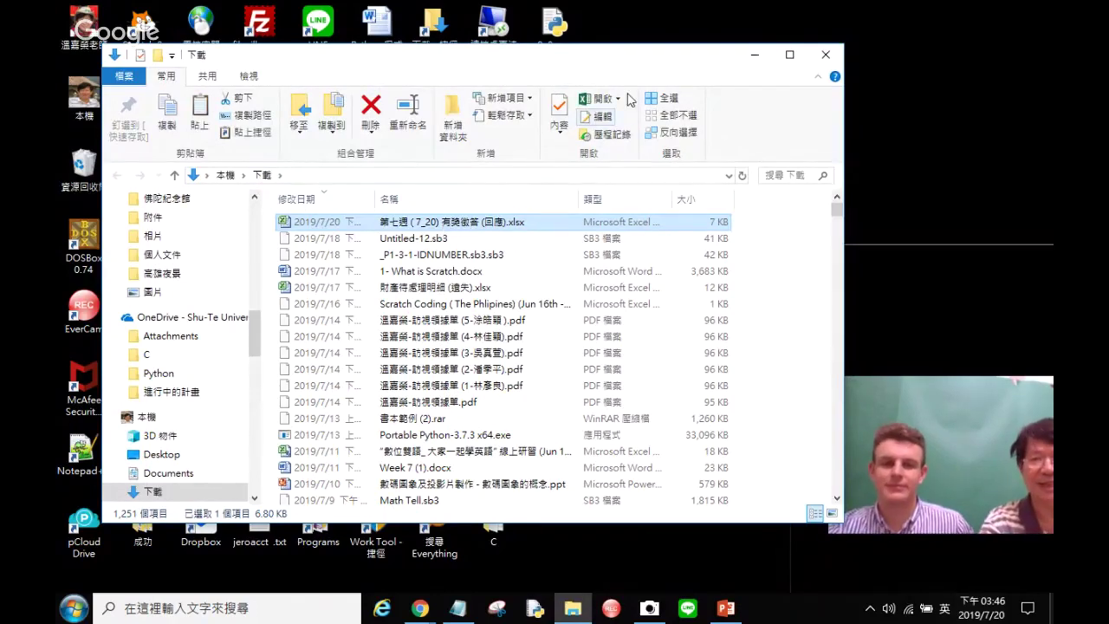
{"action": "left_click", "coordinate": [755, 58]}
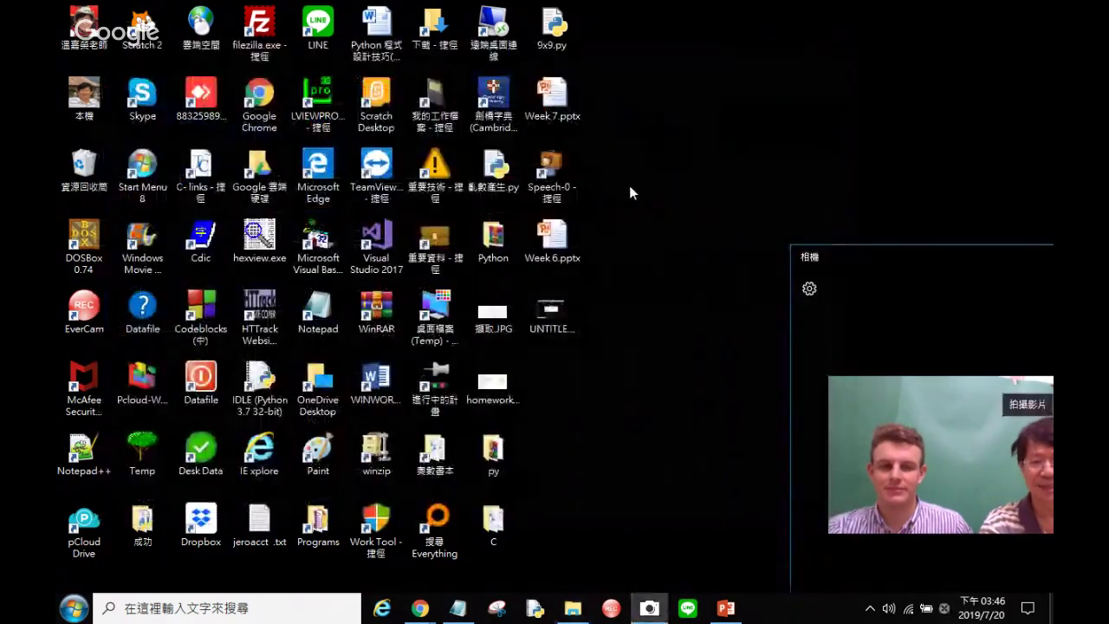
{"action": "key", "text": "ctrl+v"}
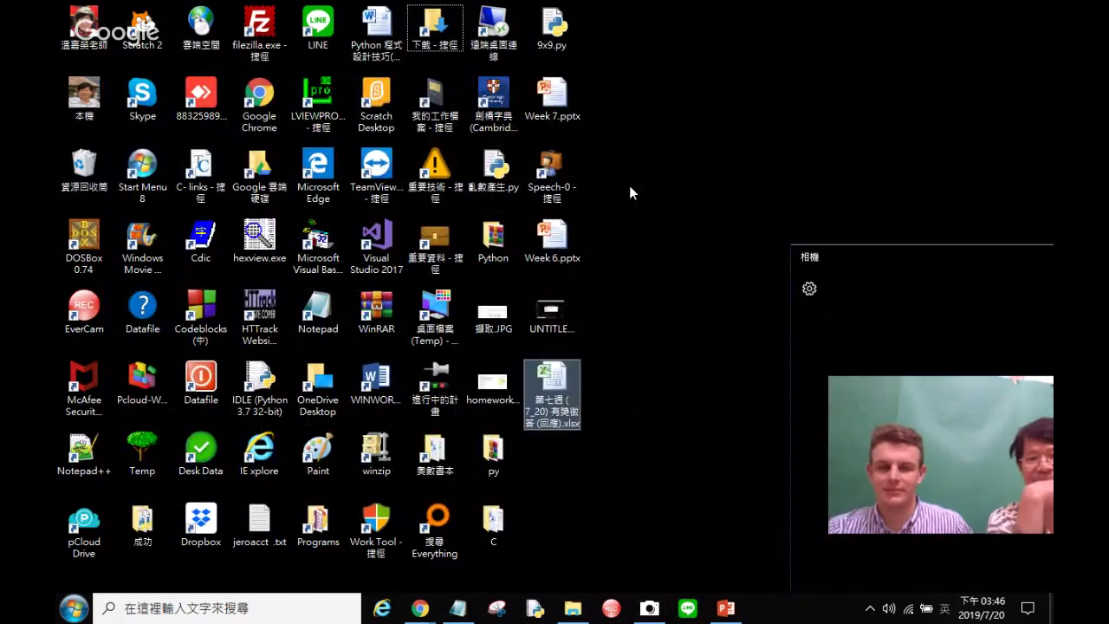
Step: Open the desktop copy of the response workbook in Excel, maximize it and enable editing
{"action": "double_click", "coordinate": [558, 375]}
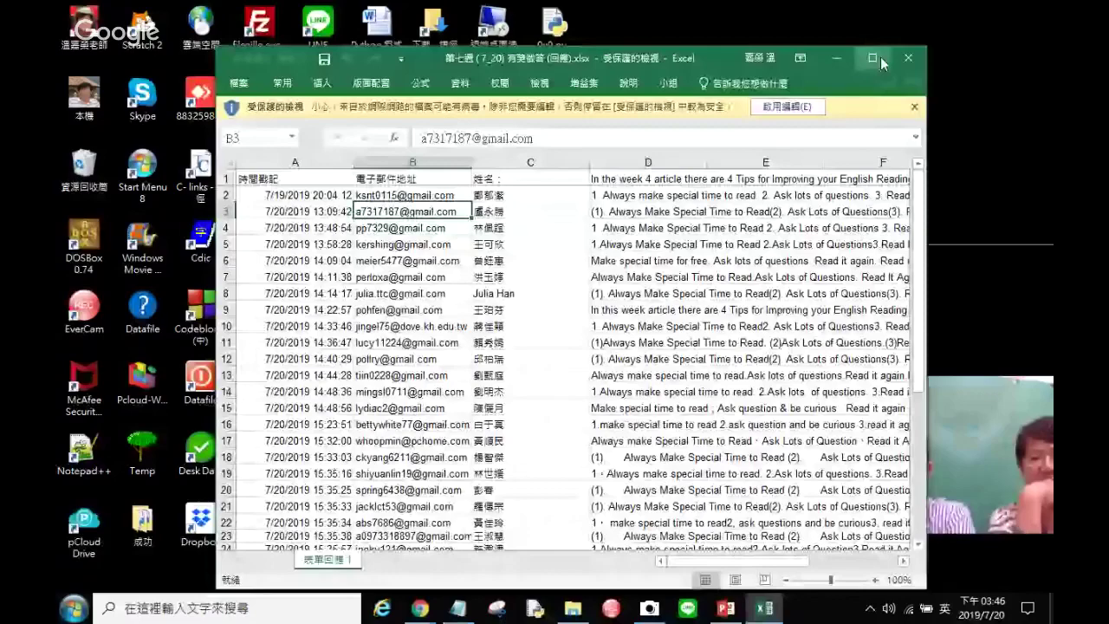
{"action": "left_click", "coordinate": [871, 57]}
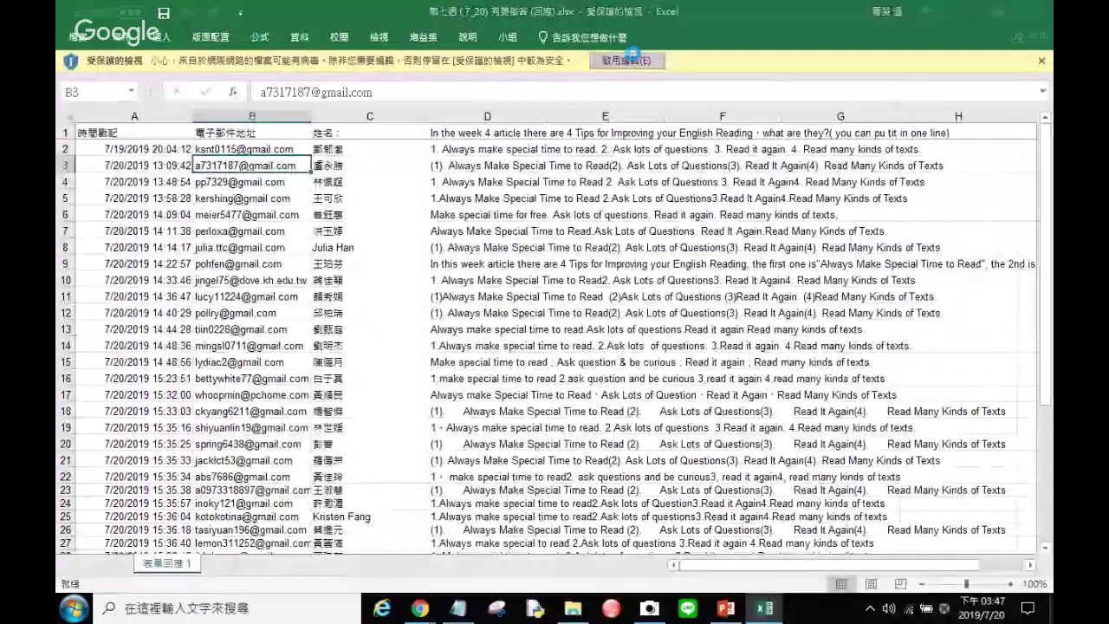
{"action": "left_click", "coordinate": [485, 42]}
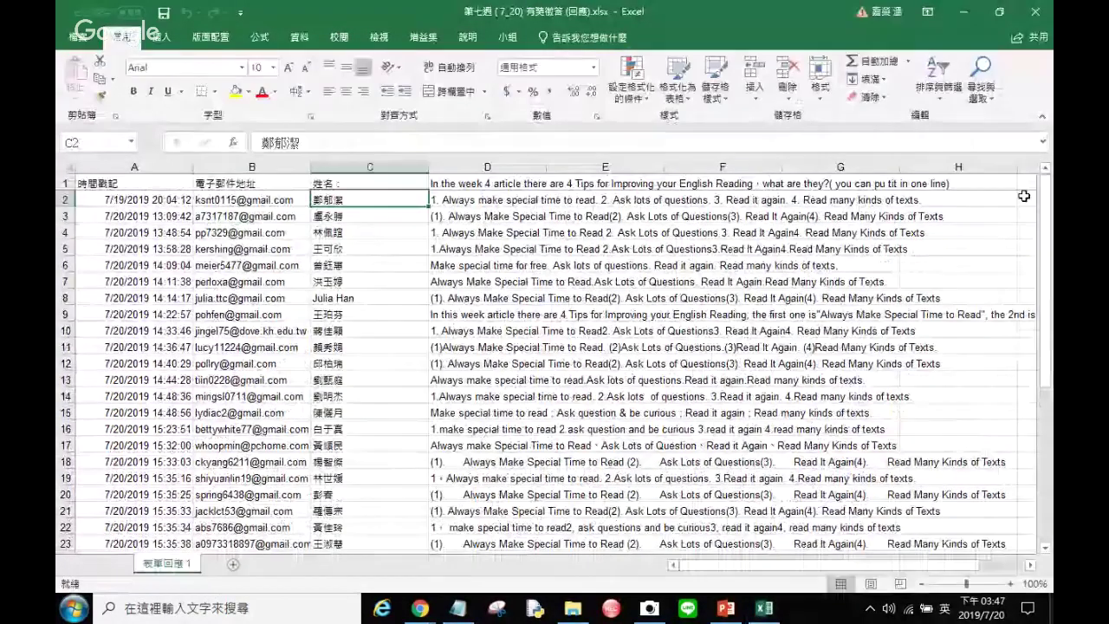
Step: Copy all respondent names from C2 downward on the response sheet into a new worksheet, starting at C2
{"action": "left_click_drag", "start_coordinate": [1048, 219], "coordinate": [1035, 390]}
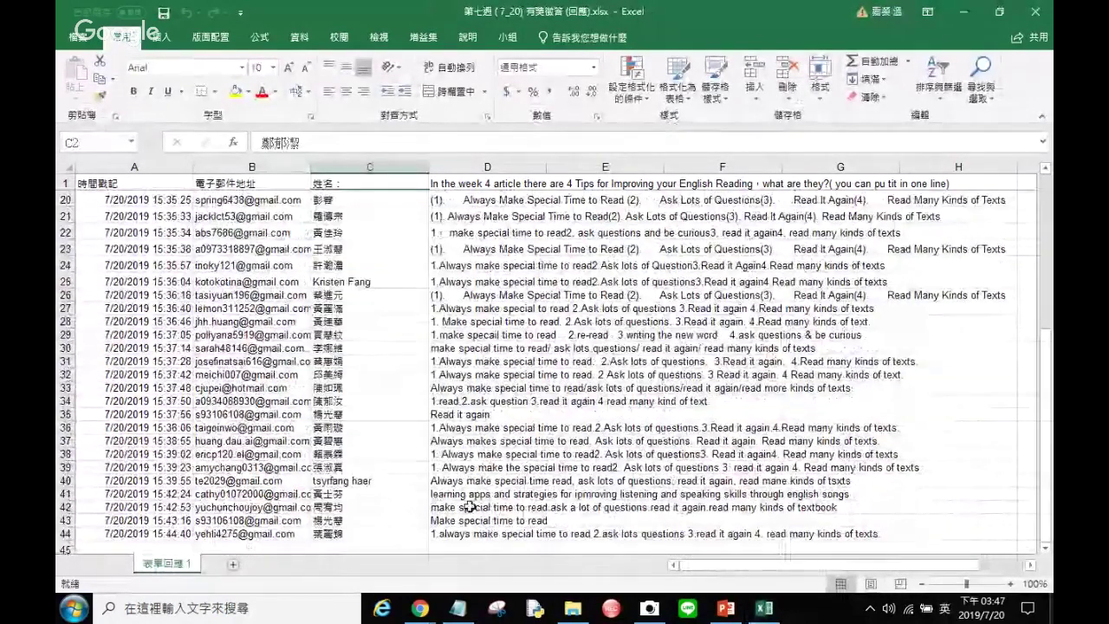
{"action": "left_click", "coordinate": [367, 541], "text": "shift"}
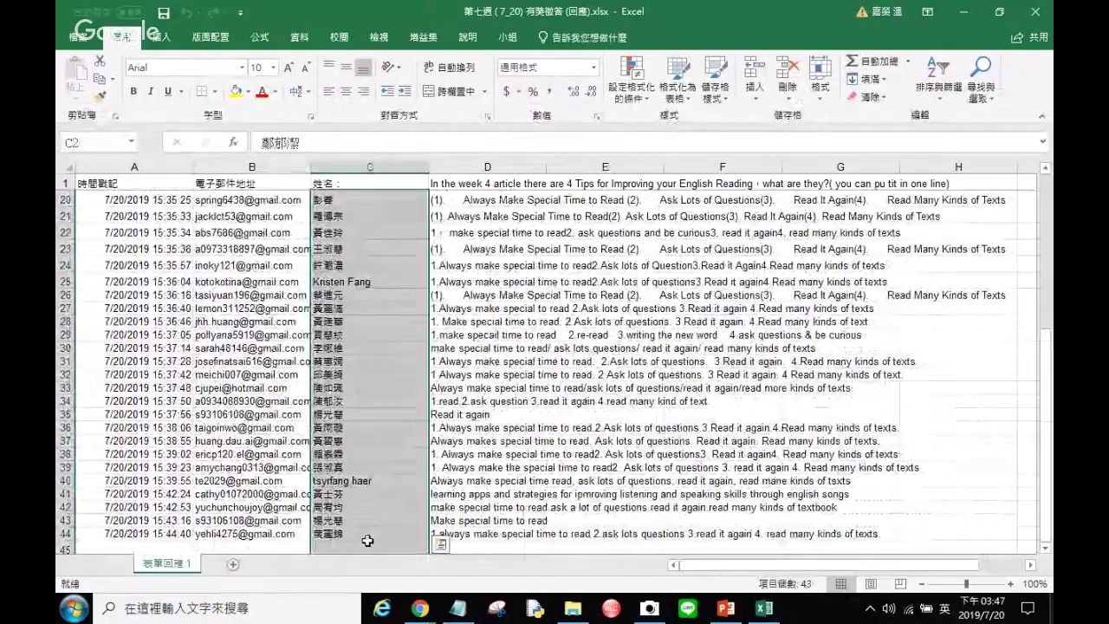
{"action": "key", "text": "ctrl+c"}
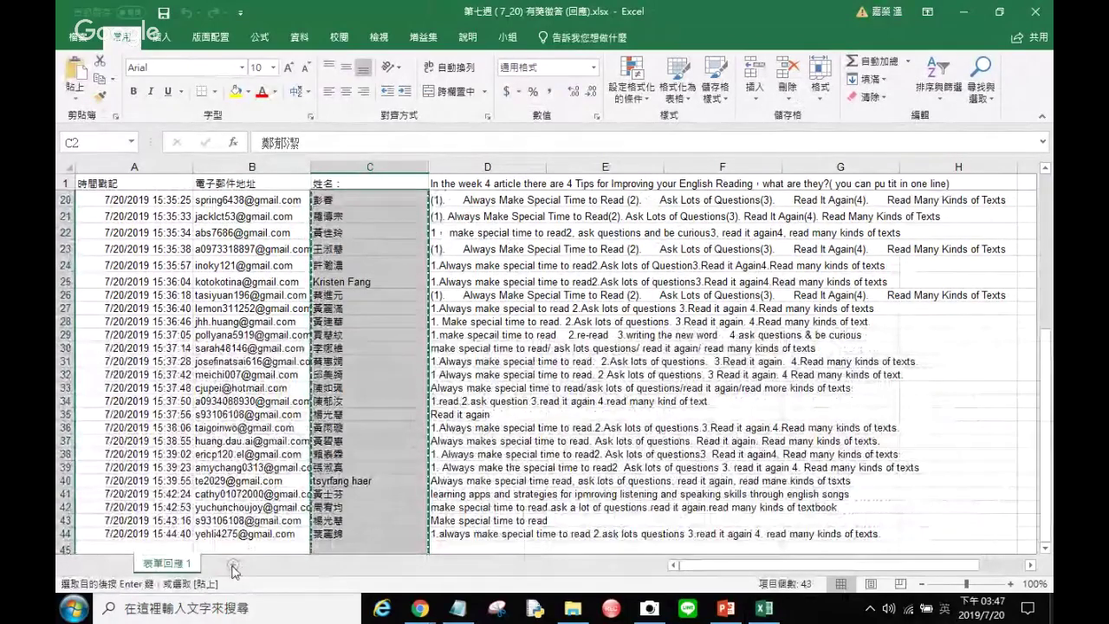
{"action": "left_click", "coordinate": [232, 564]}
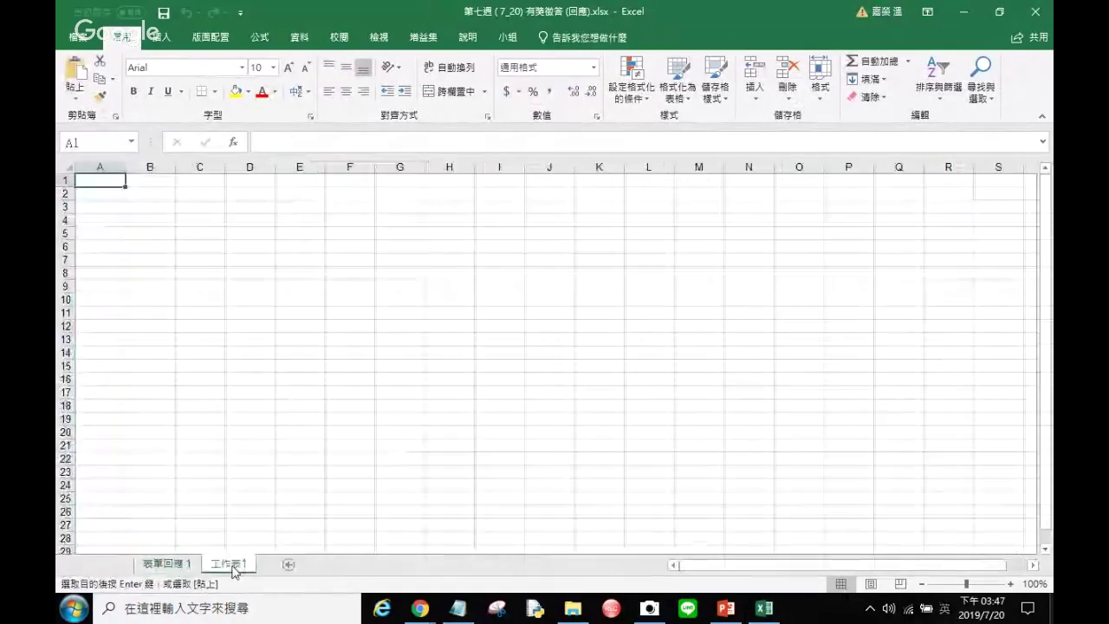
{"action": "left_click", "coordinate": [206, 194]}
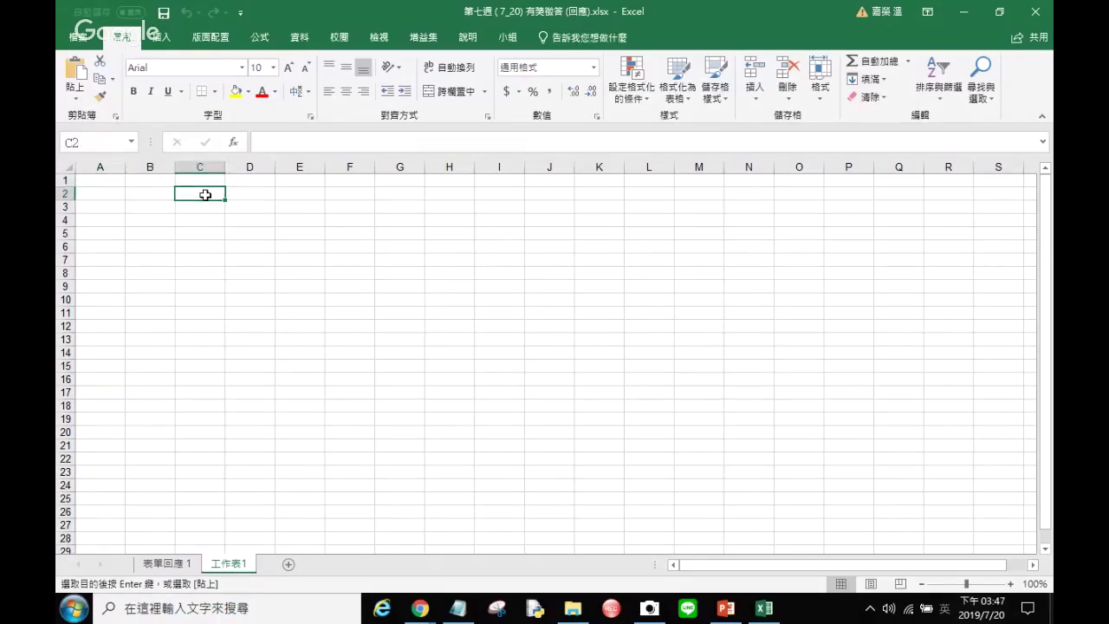
{"action": "key", "text": "ctrl+v"}
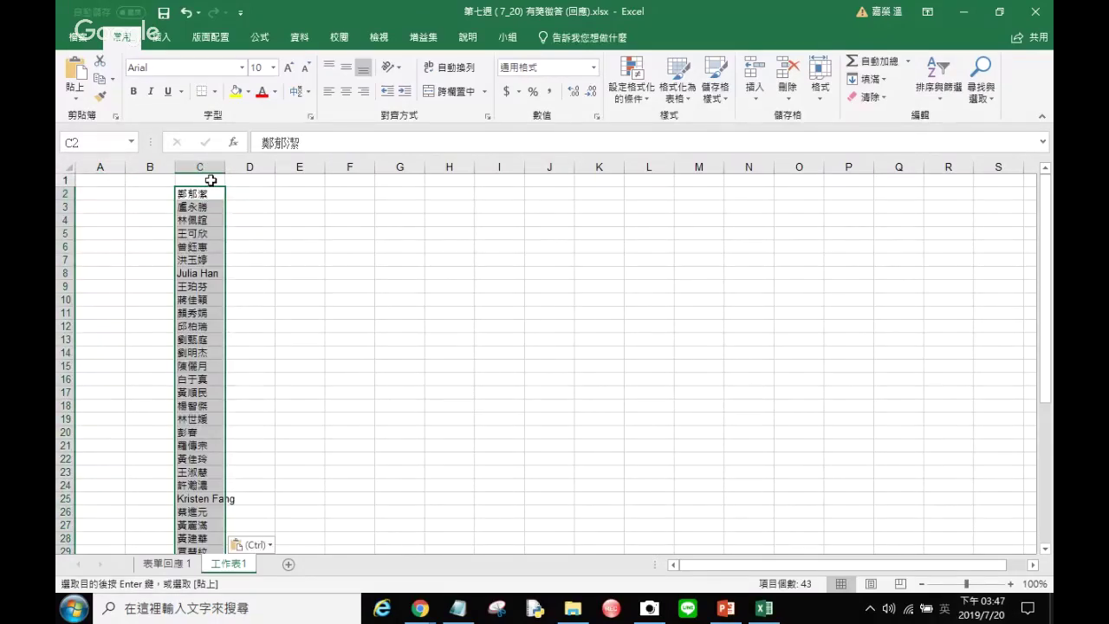
Step: Enter the column headings "name" in C1 and "count" in D1 on the new sheet
{"action": "left_click", "coordinate": [210, 180]}
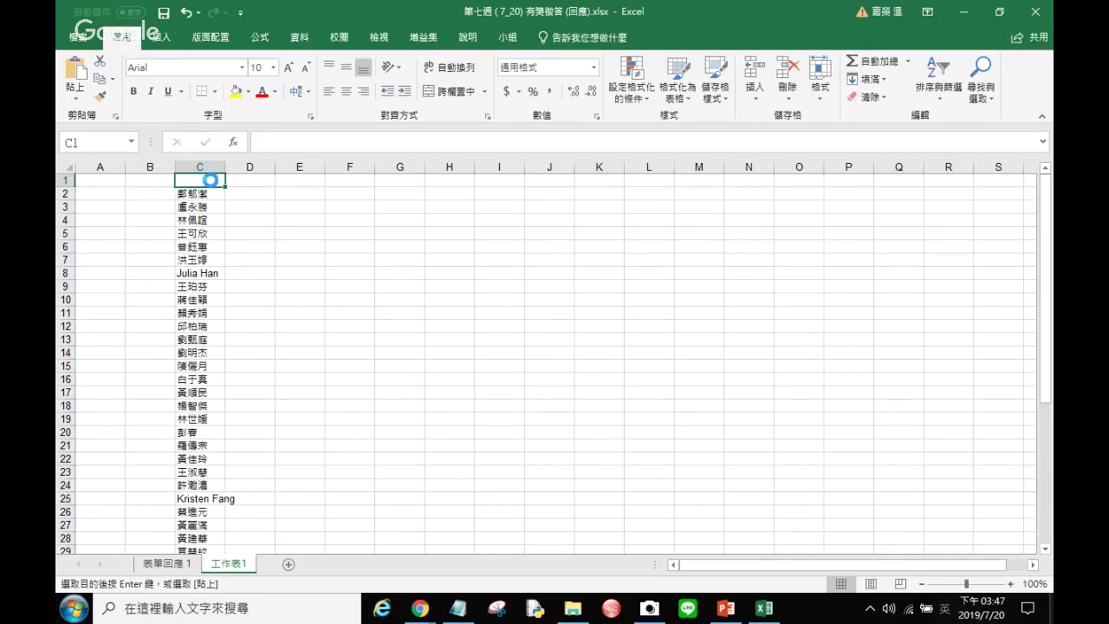
{"action": "type", "text": "name"}
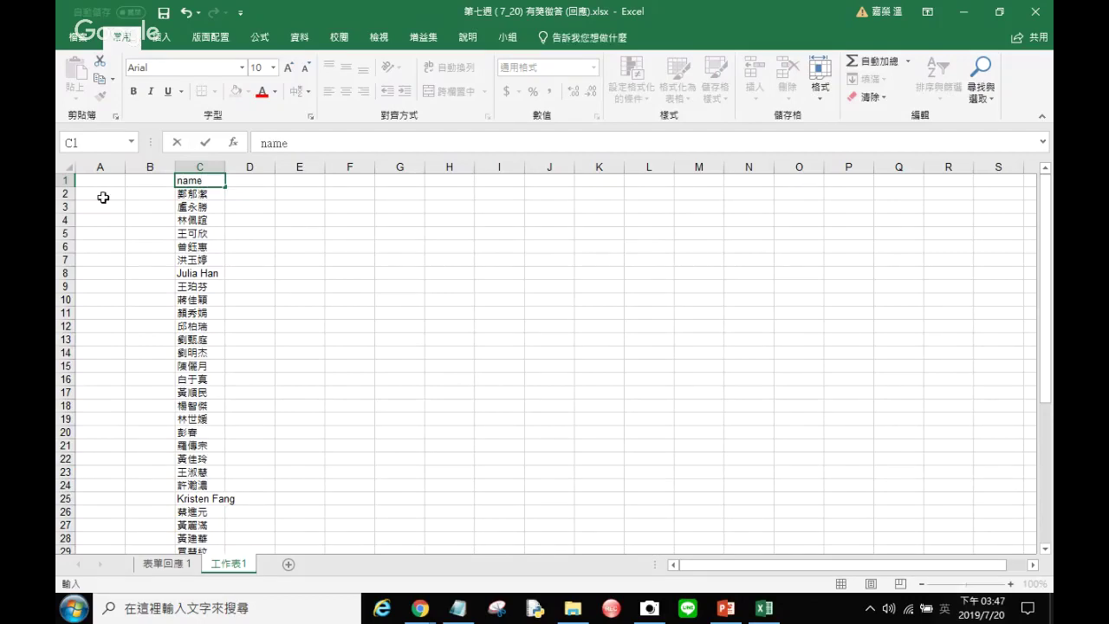
{"action": "left_click", "coordinate": [253, 183]}
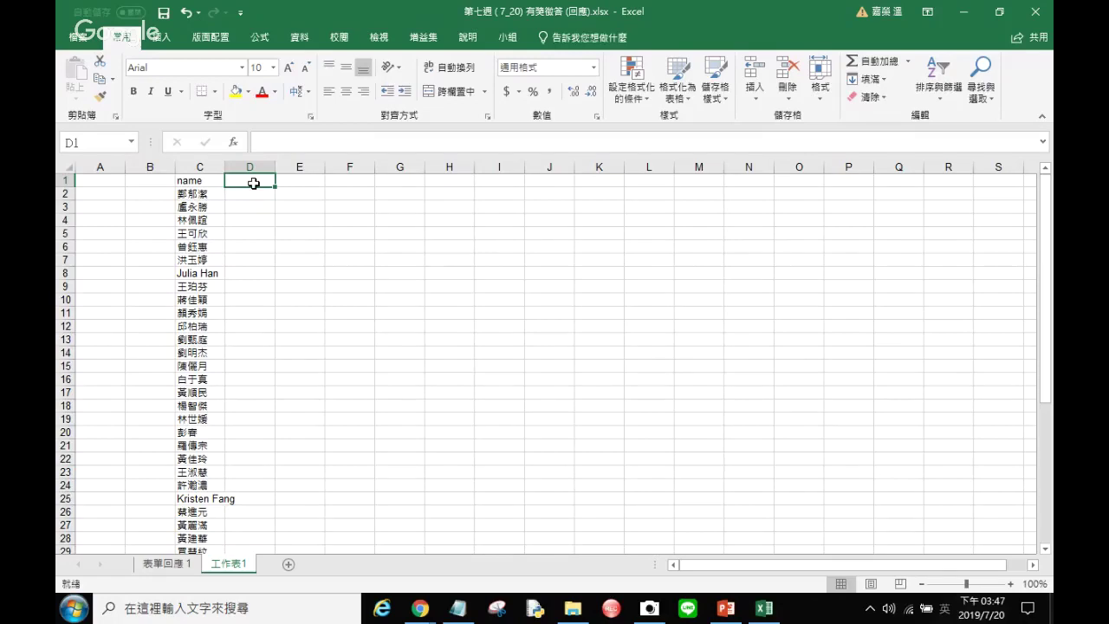
{"action": "type", "text": "count"}
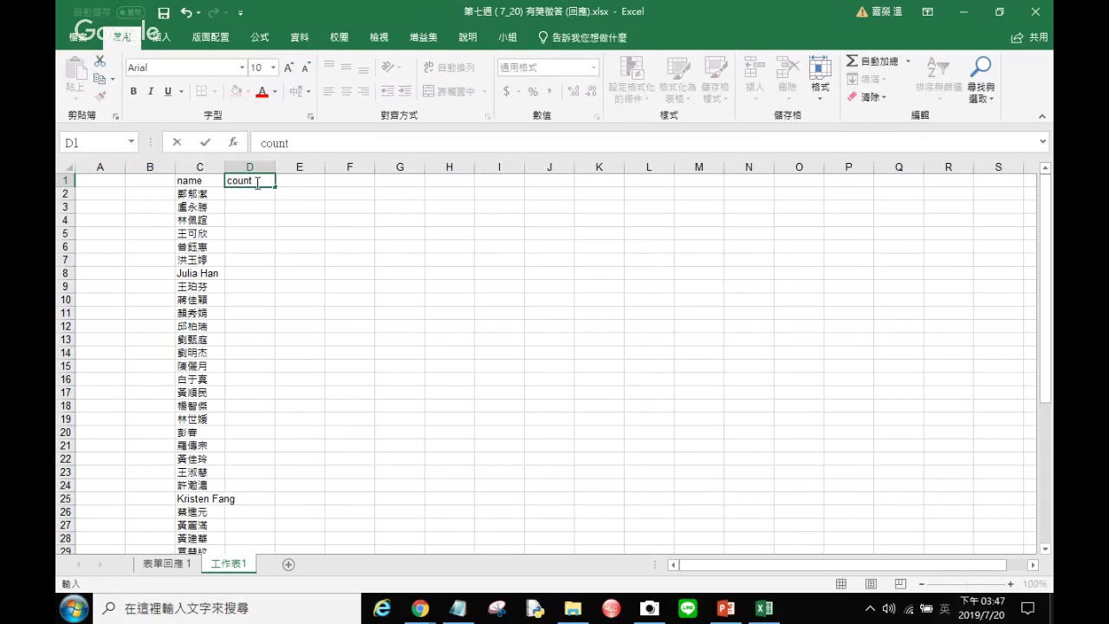
{"action": "key", "text": "Return"}
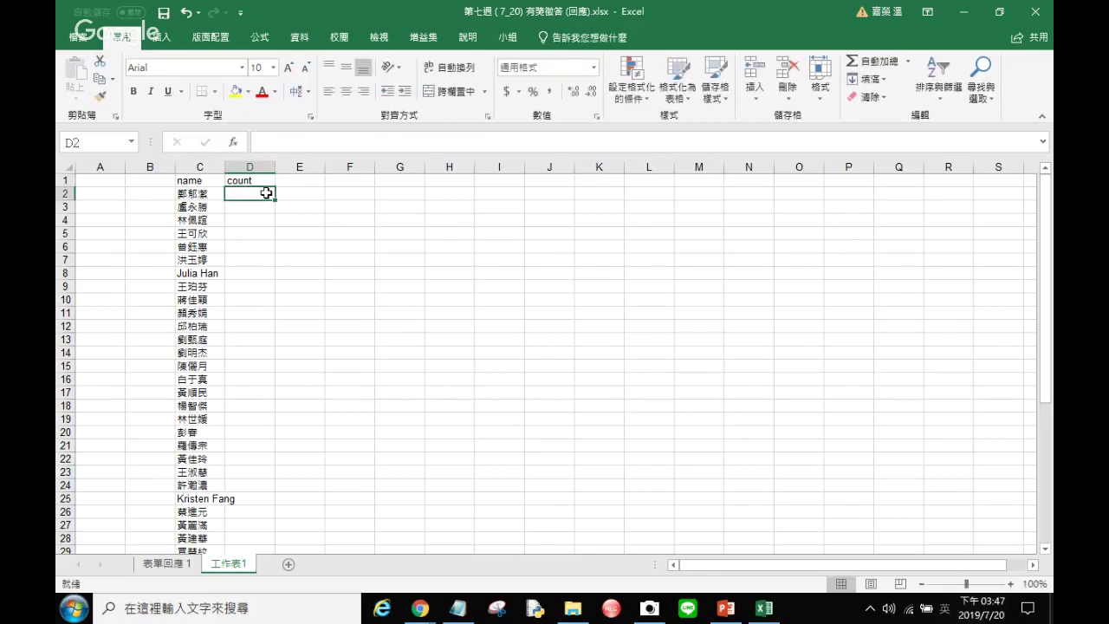
Step: Enter 1 in D2 and fill it down the count column to D44, beside the last name
{"action": "type", "text": "1"}
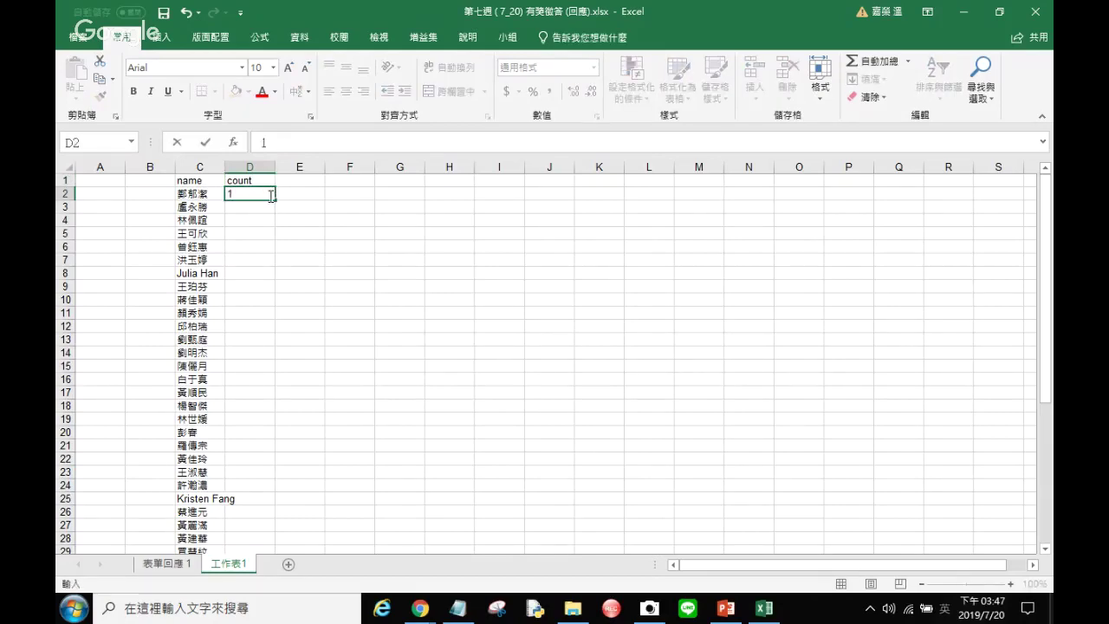
{"action": "key", "text": "Return"}
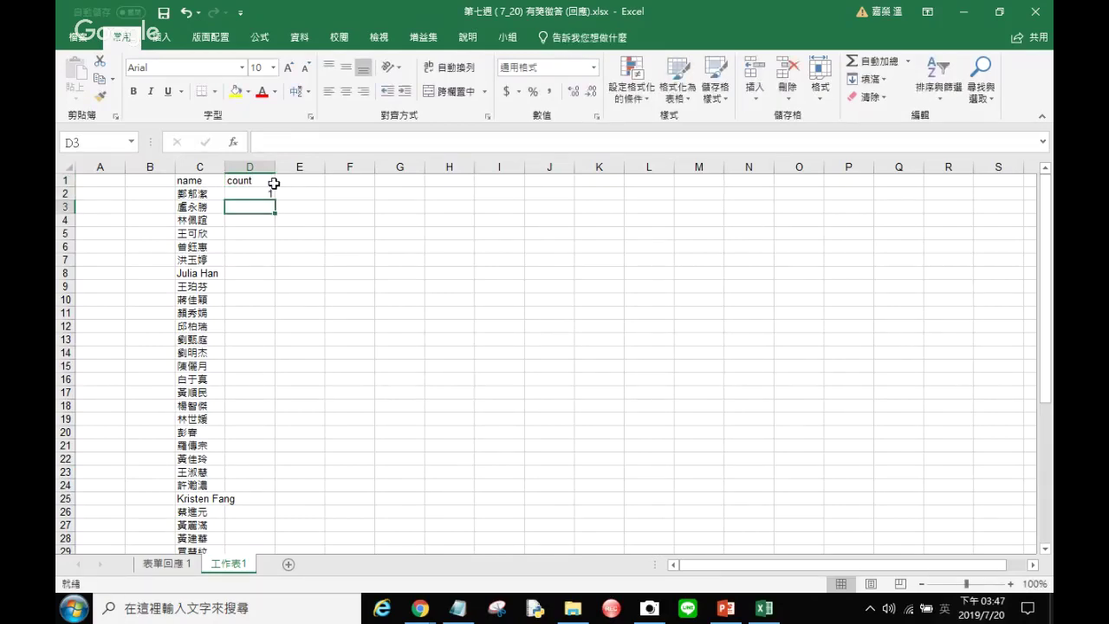
{"action": "left_click", "coordinate": [267, 191]}
{"action": "left_click_drag", "start_coordinate": [275, 202], "coordinate": [284, 515]}
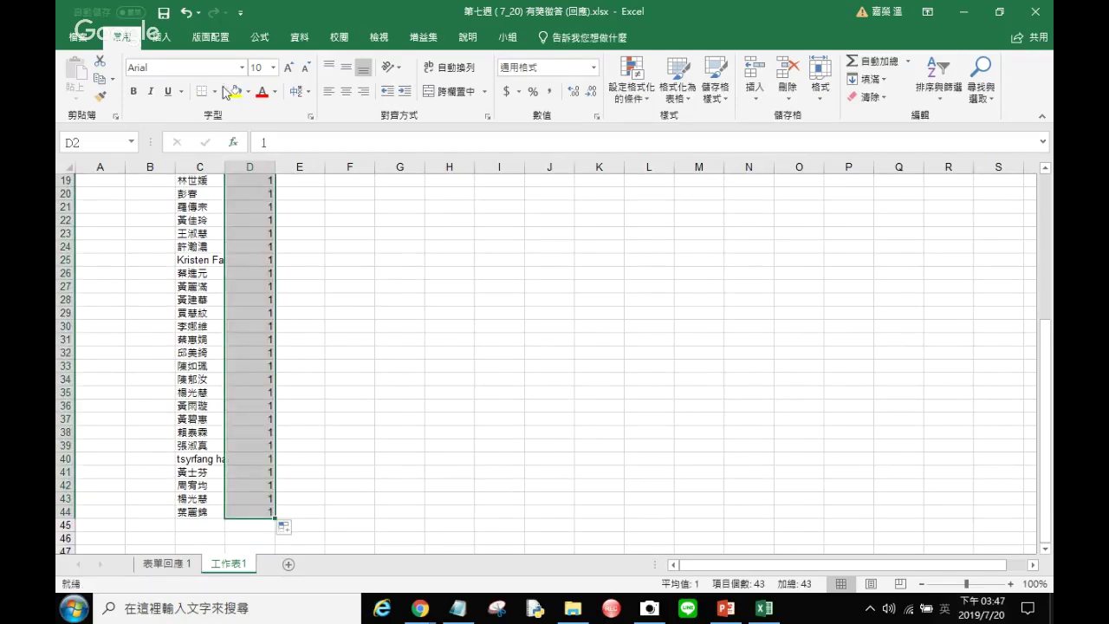
{"action": "left_click", "coordinate": [264, 513]}
{"action": "left_click_drag", "start_coordinate": [1046, 473], "coordinate": [1046, 325]}
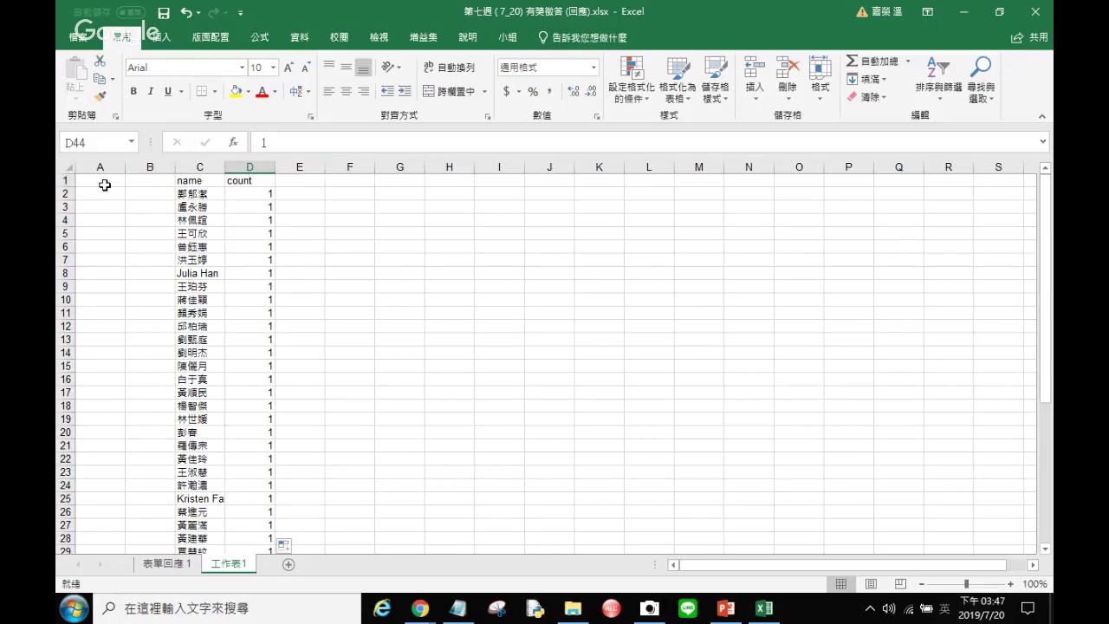
Step: Number the names in column B by entering 1 and 2 in B2:B3 and filling the series down to B44
{"action": "left_click", "coordinate": [144, 195]}
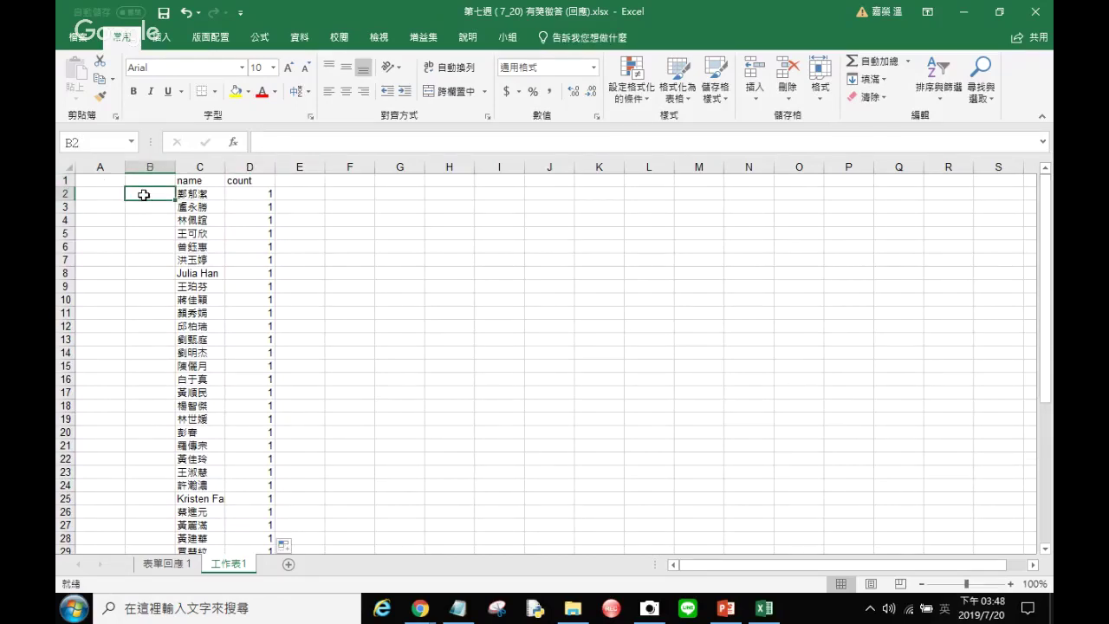
{"action": "type", "text": "1"}
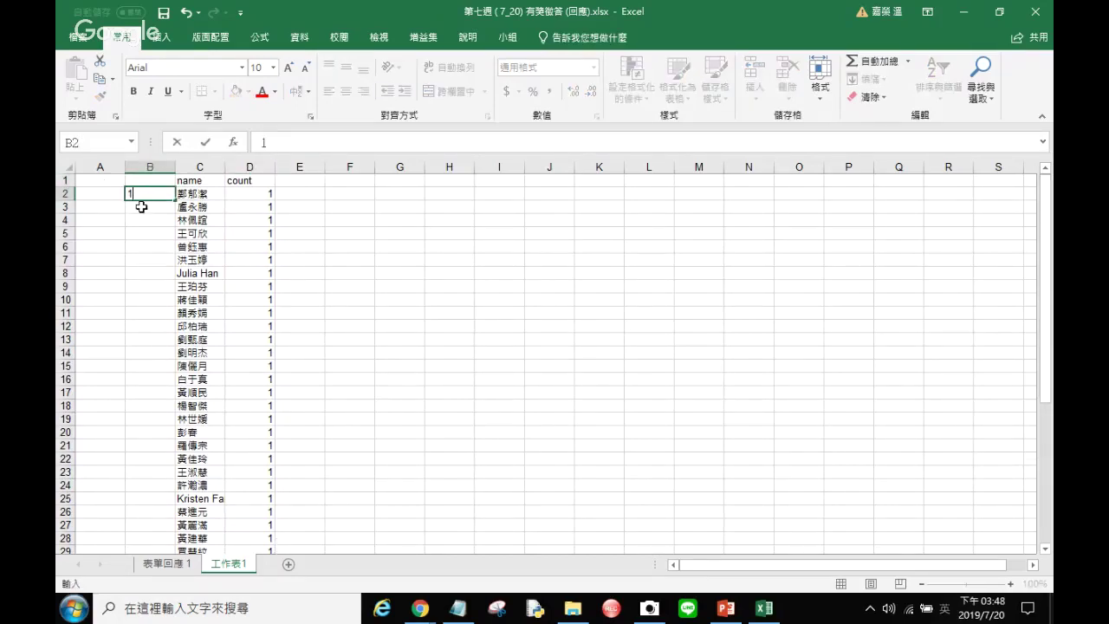
{"action": "left_click", "coordinate": [141, 206]}
{"action": "type", "text": "2"}
{"action": "left_click", "coordinate": [141, 191]}
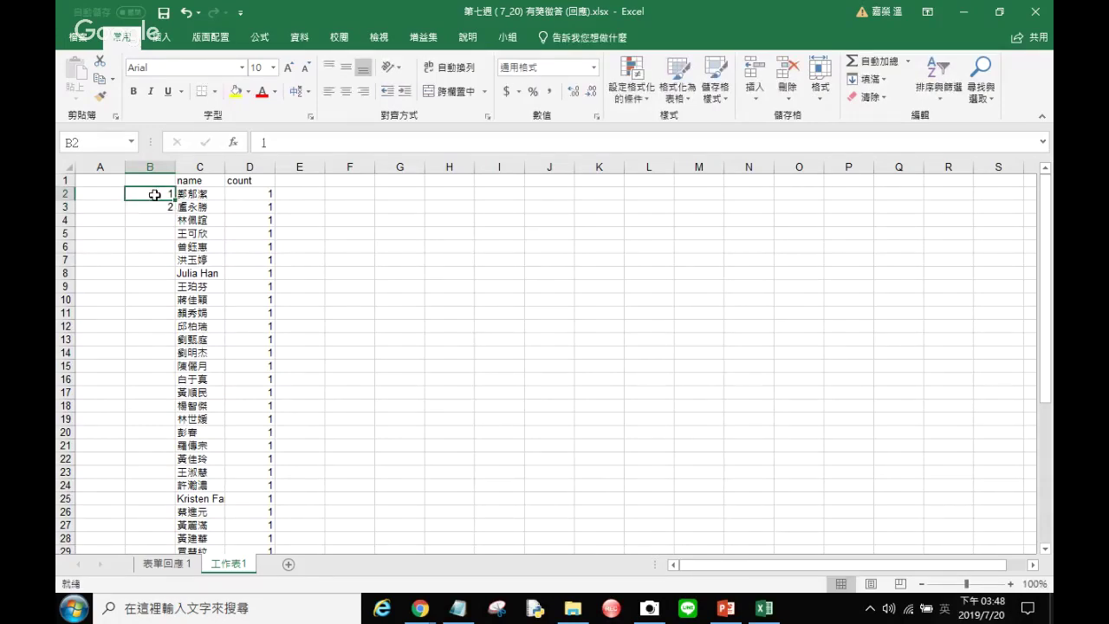
{"action": "left_click_drag", "start_coordinate": [154, 194], "coordinate": [156, 208]}
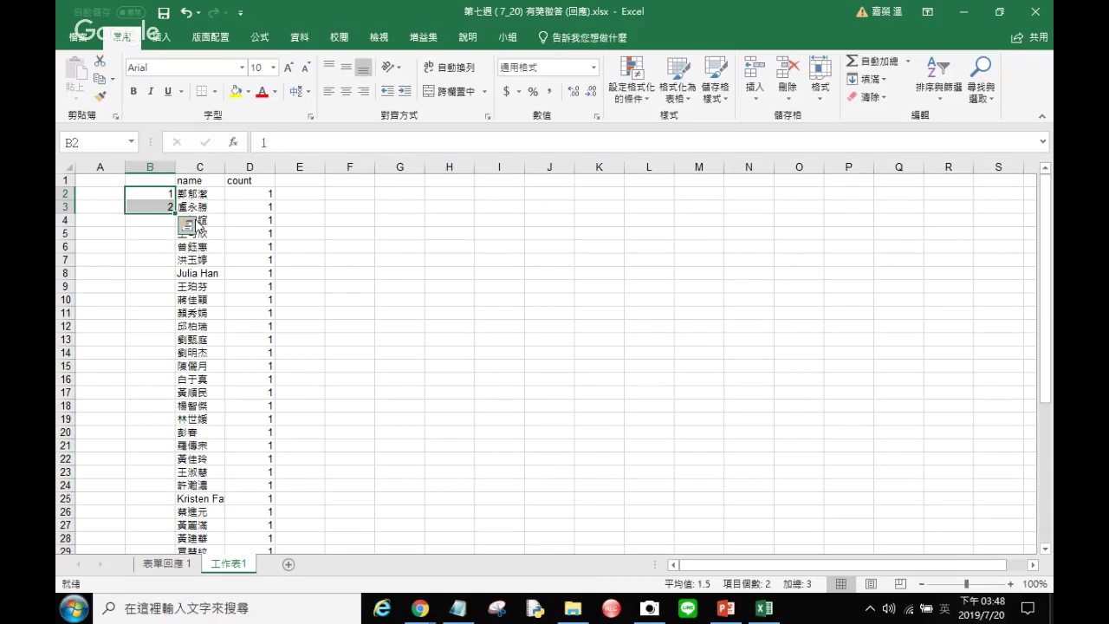
{"action": "left_click_drag", "start_coordinate": [175, 214], "coordinate": [175, 518]}
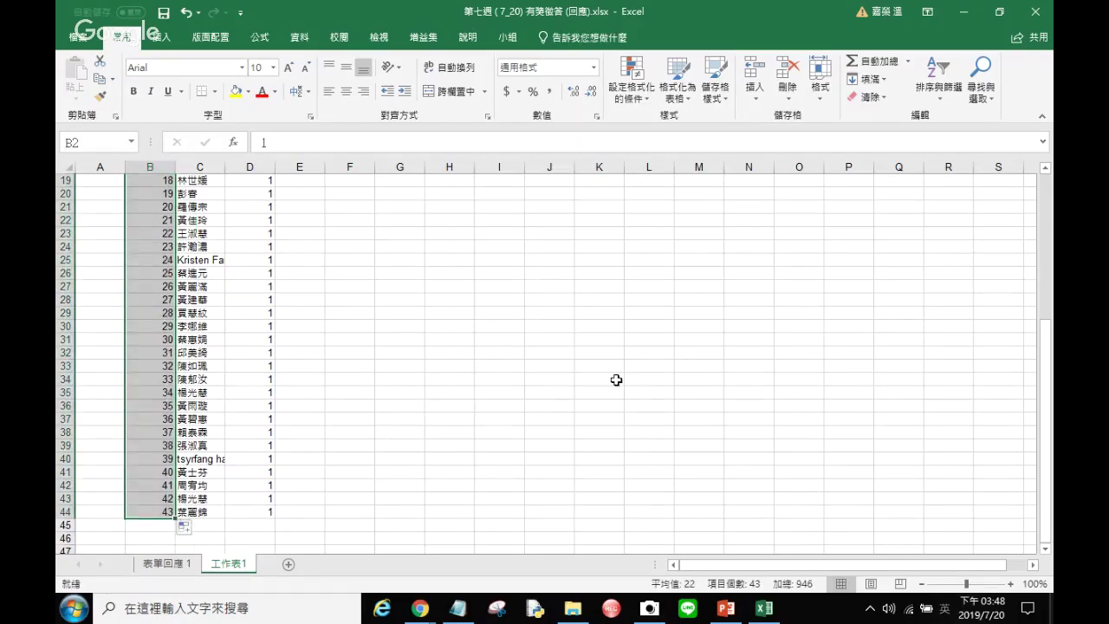
{"action": "left_click_drag", "start_coordinate": [1034, 410], "coordinate": [1041, 260]}
{"action": "left_click", "coordinate": [856, 221]}
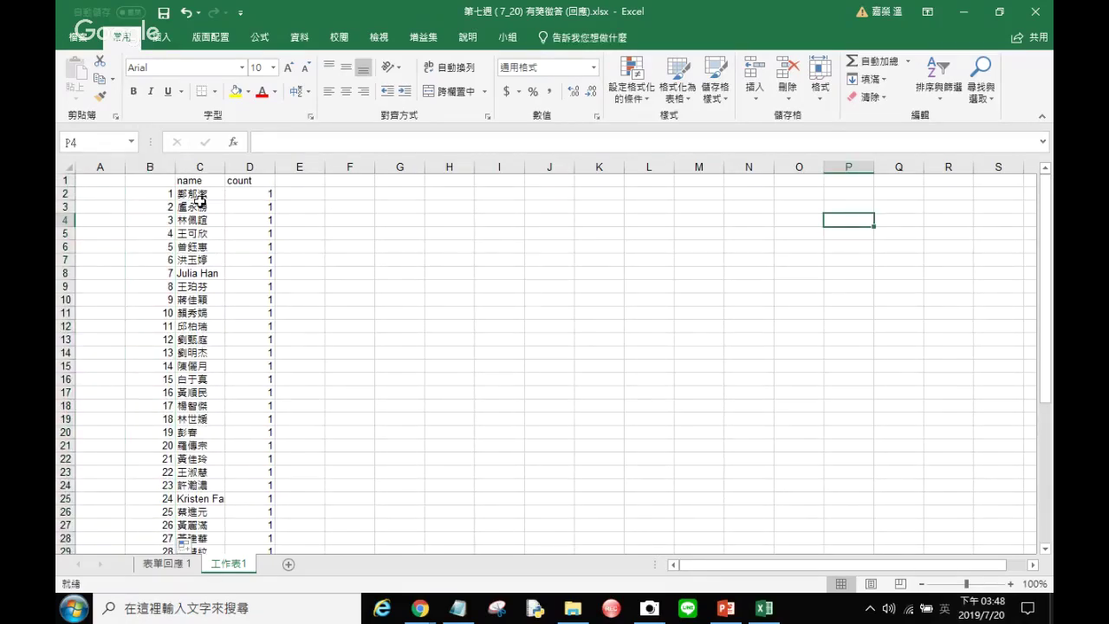
Step: Switch to the Python IDLE shell and open the script 亂數產生.py from the desktop folder
{"action": "left_click", "coordinate": [963, 13]}
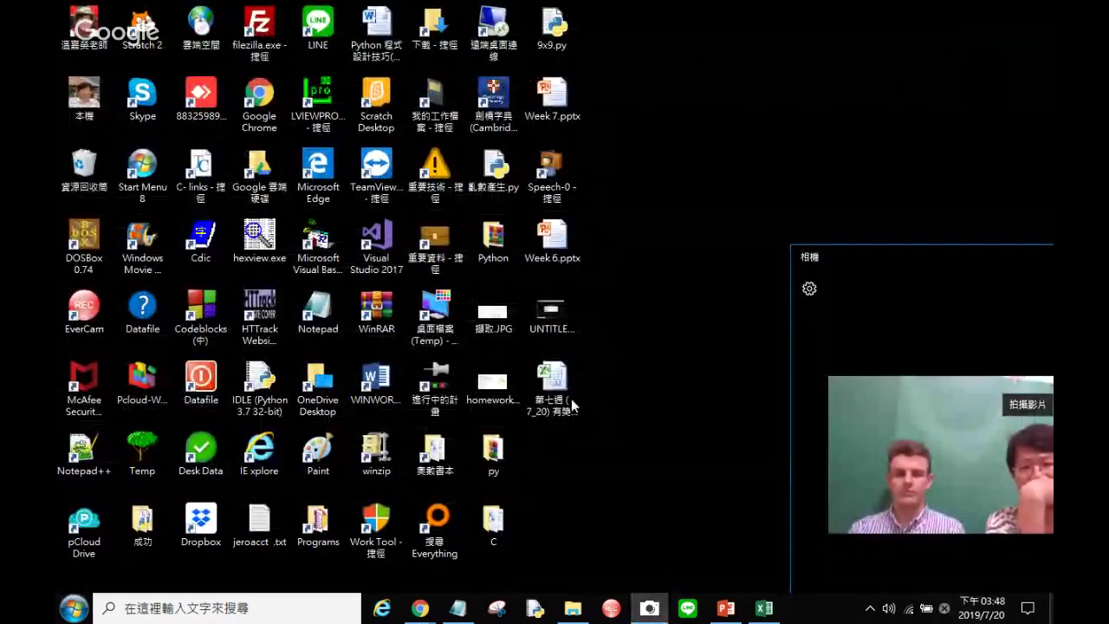
{"action": "left_click", "coordinate": [525, 614]}
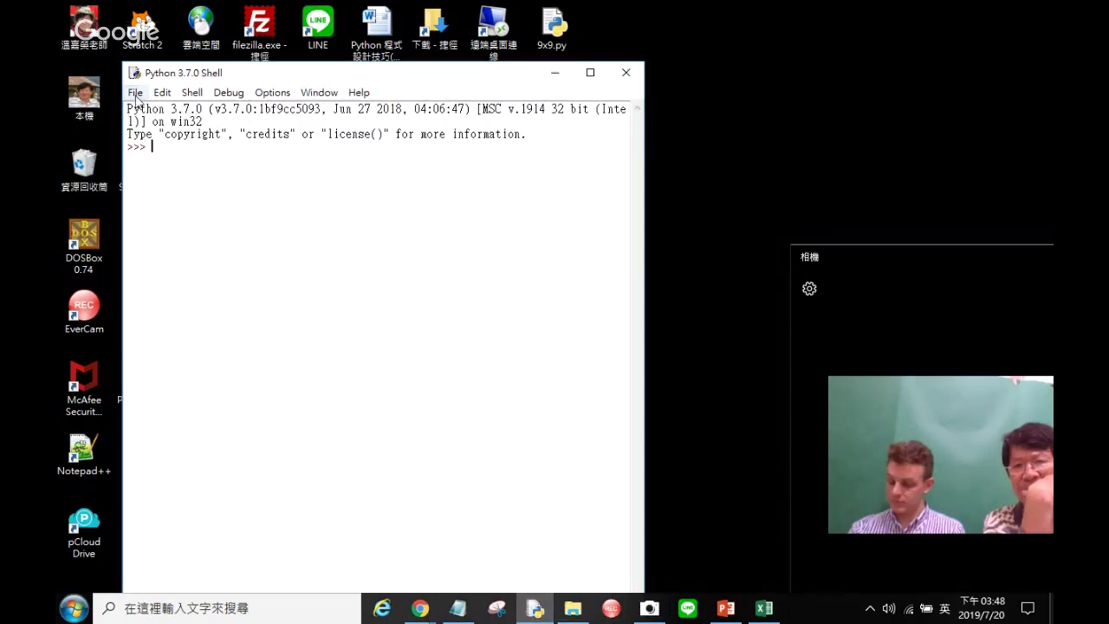
{"action": "left_click_drag", "start_coordinate": [234, 78], "coordinate": [717, 35]}
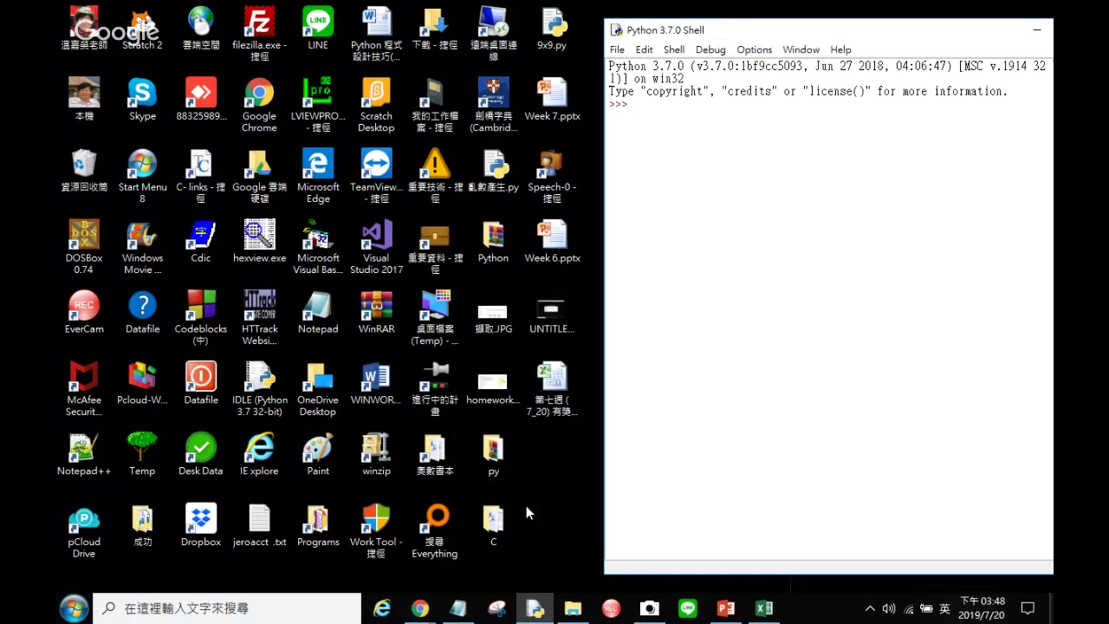
{"action": "left_click", "coordinate": [617, 49]}
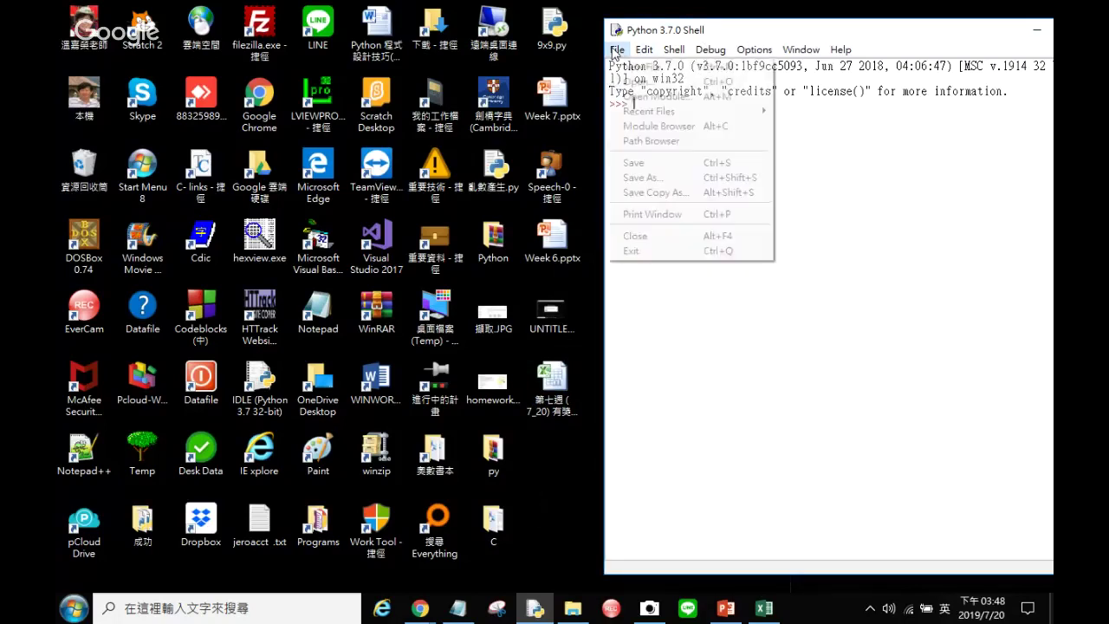
{"action": "left_click", "coordinate": [637, 82]}
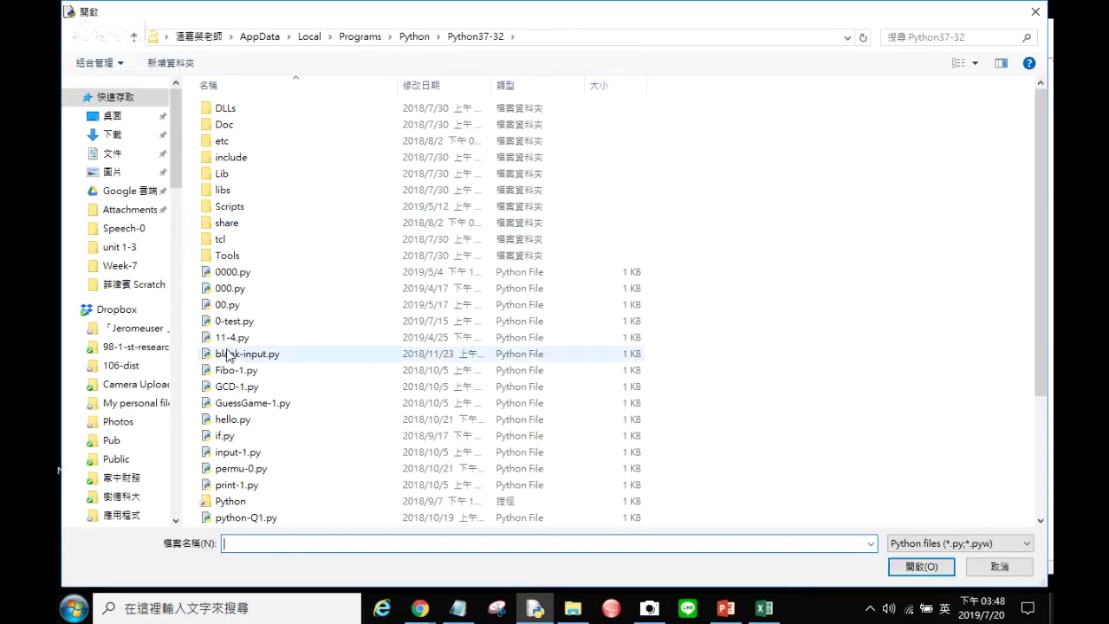
{"action": "left_click", "coordinate": [132, 119]}
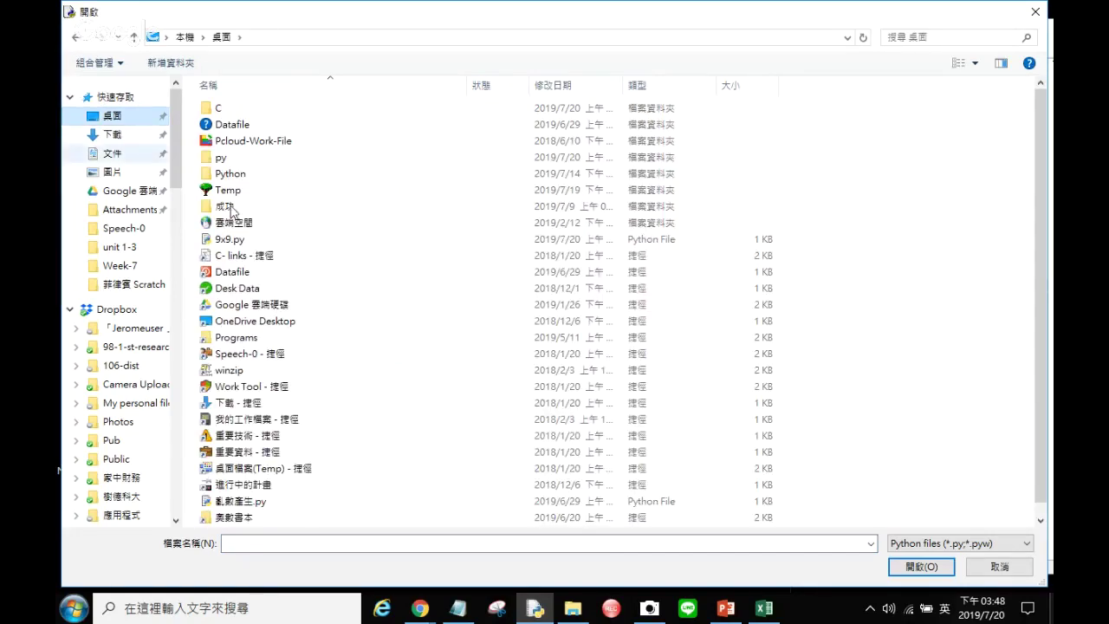
{"action": "left_click", "coordinate": [254, 503]}
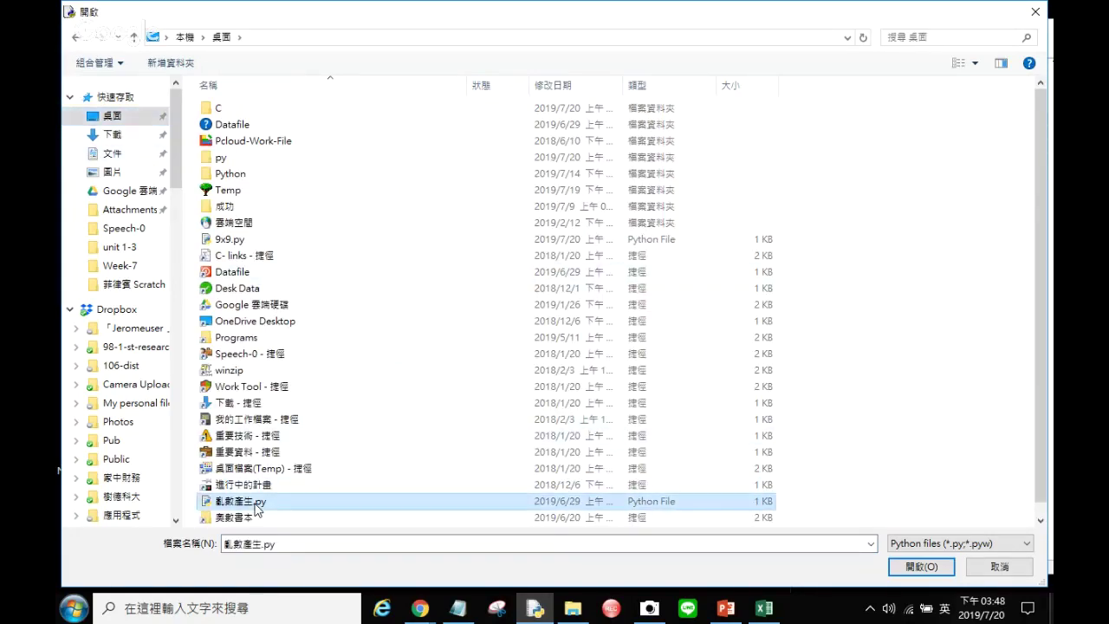
{"action": "double_click", "coordinate": [246, 505]}
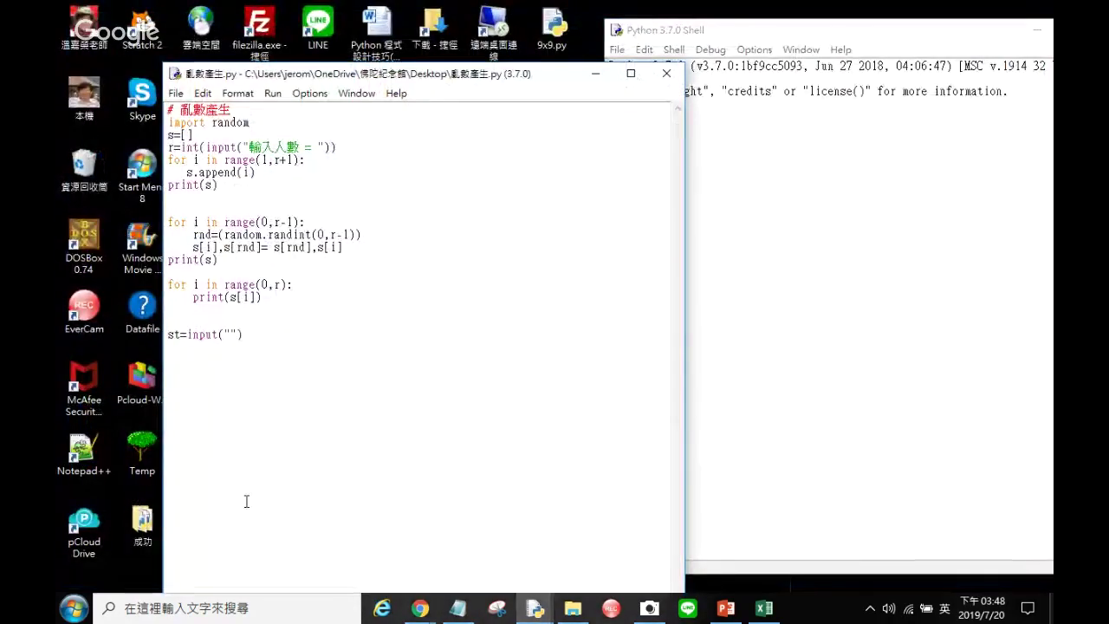
Step: Run the random number script and enter 43 as the number of people
{"action": "left_click", "coordinate": [271, 95]}
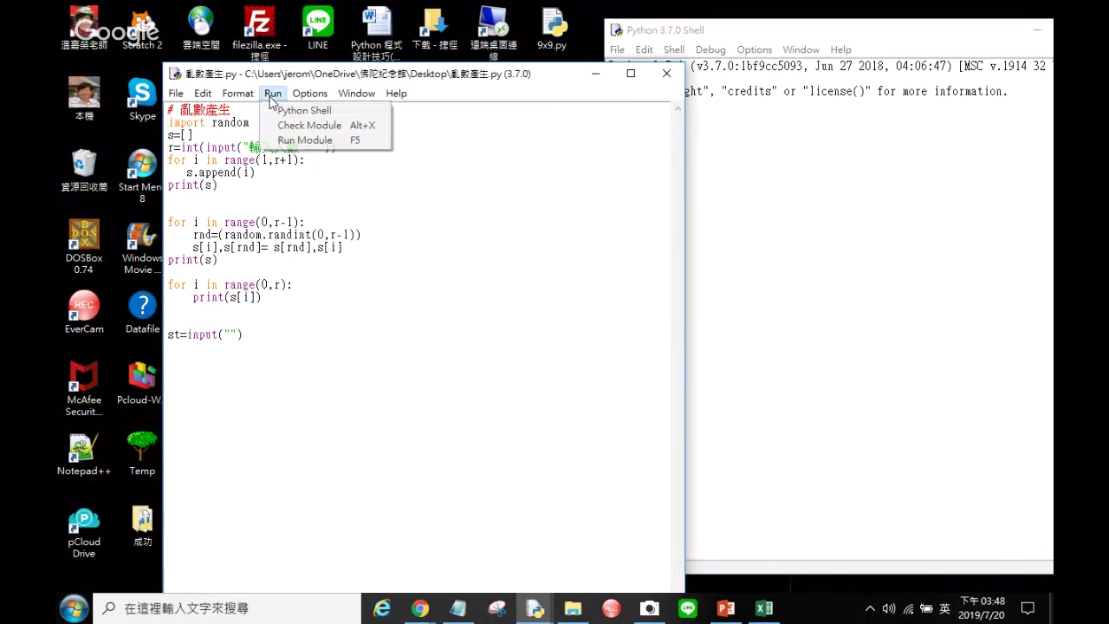
{"action": "left_click", "coordinate": [297, 141]}
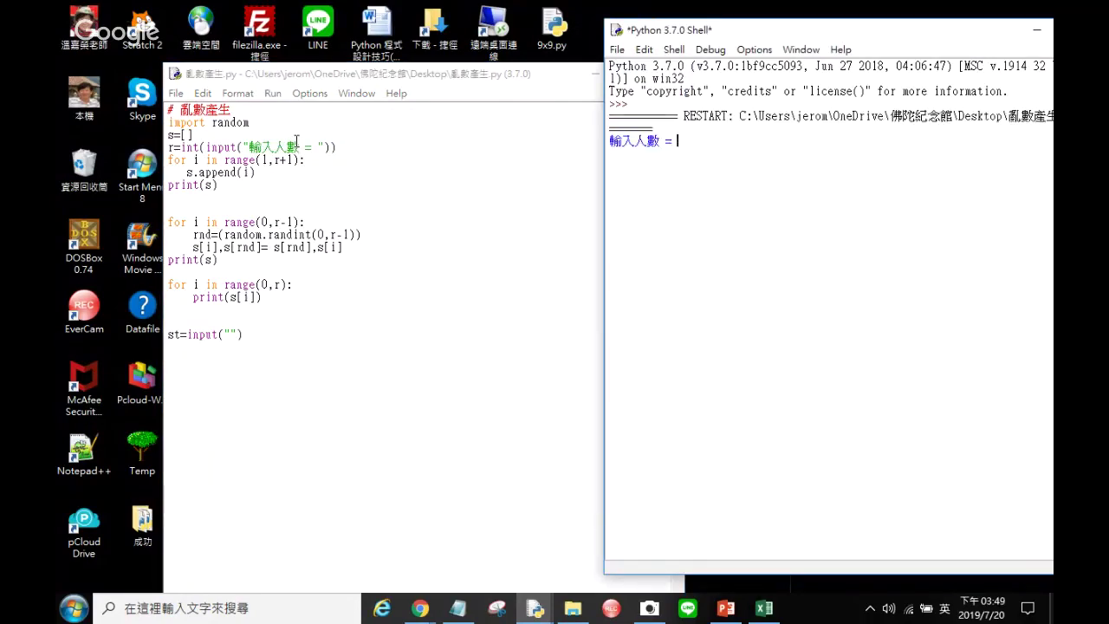
{"action": "key", "text": "Return"}
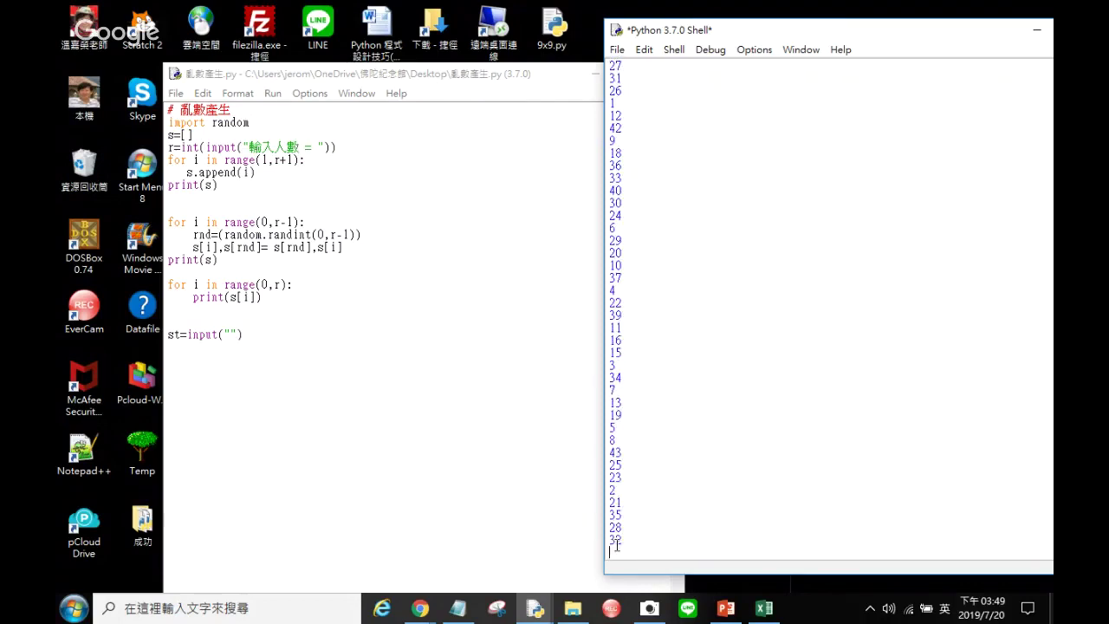
Step: Copy the column of shuffled numbers from the shell output and paste it into the Excel sheet starting at A2
{"action": "left_click_drag", "start_coordinate": [626, 540], "coordinate": [550, 233]}
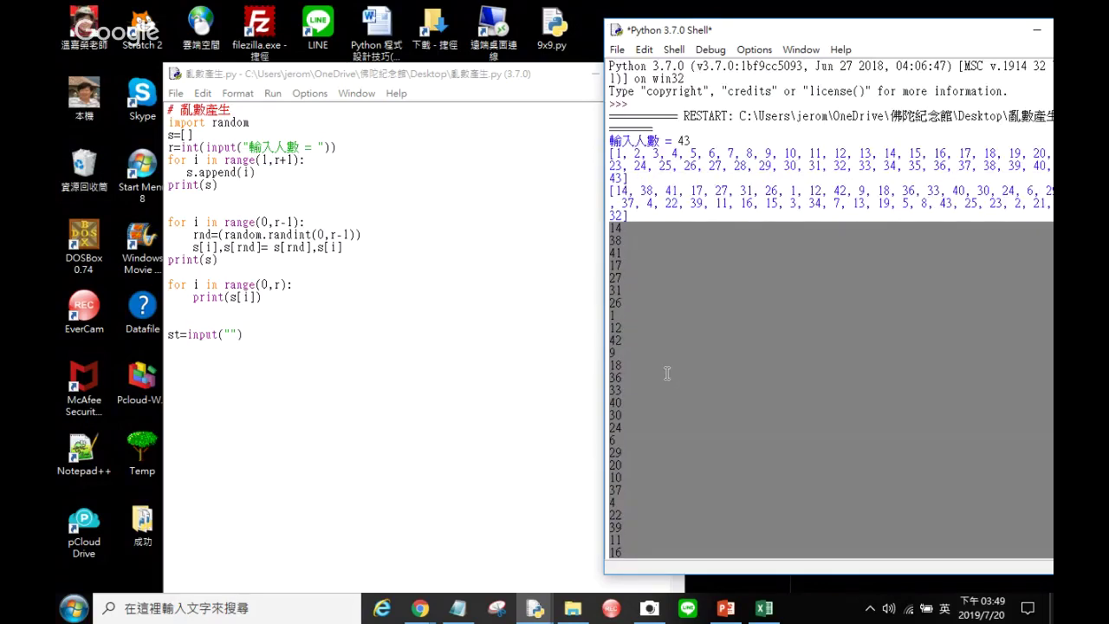
{"action": "mouse_move", "coordinate": [769, 612]}
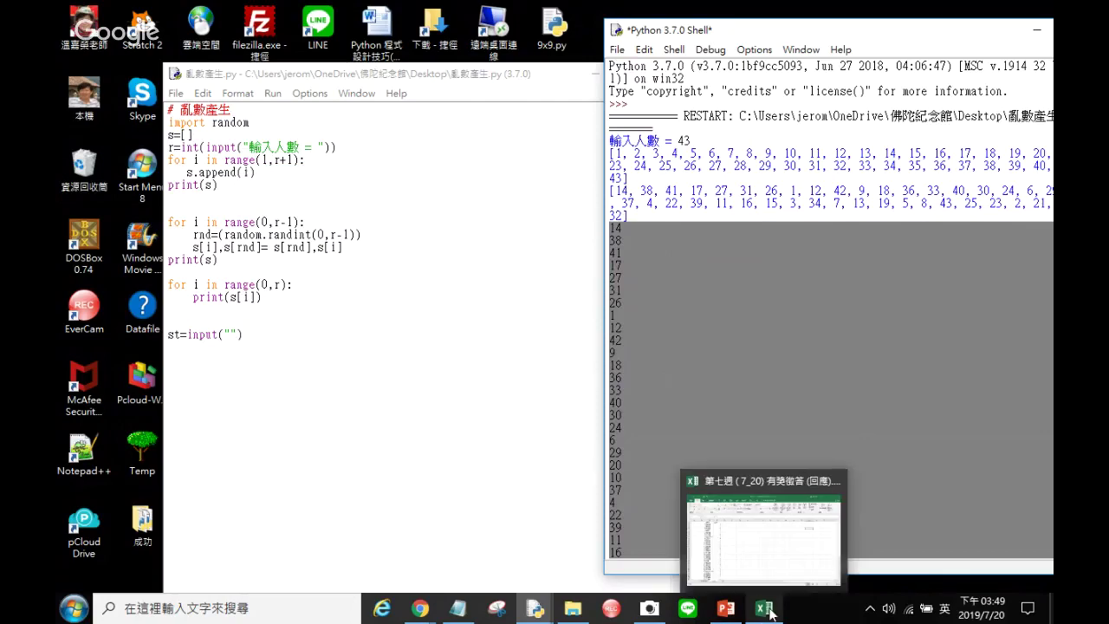
{"action": "left_click", "coordinate": [710, 509]}
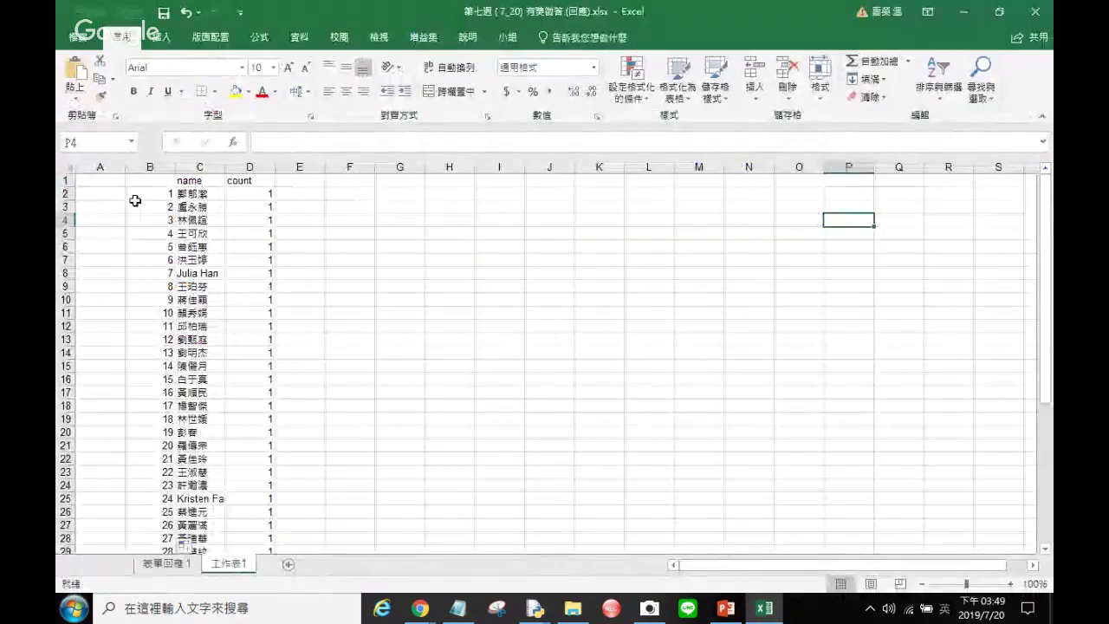
{"action": "left_click", "coordinate": [102, 192]}
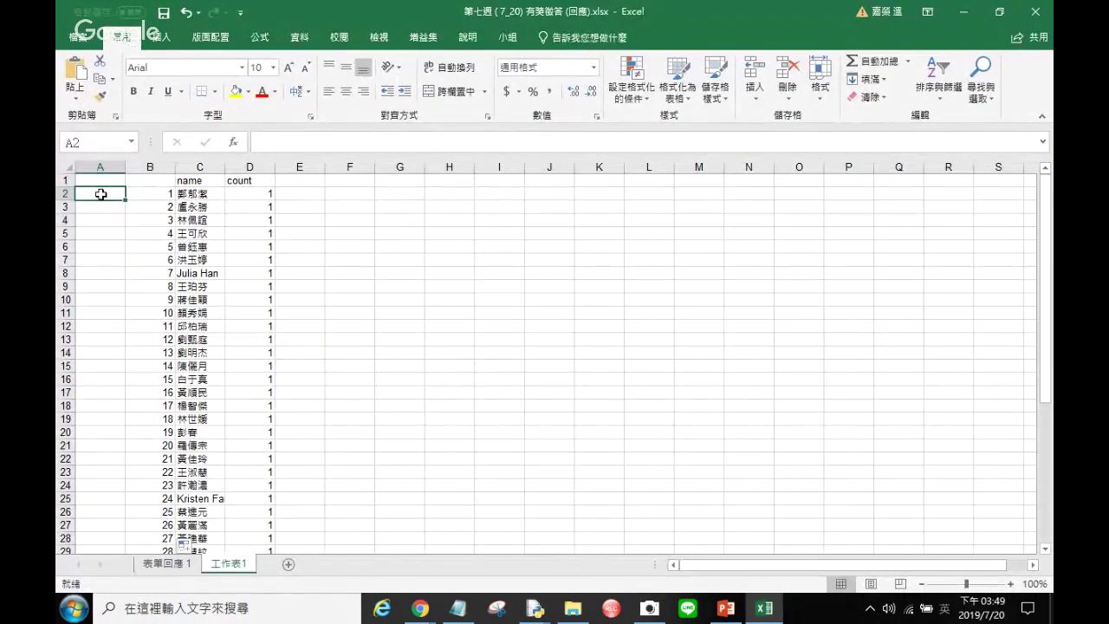
{"action": "key", "text": "ctrl+v"}
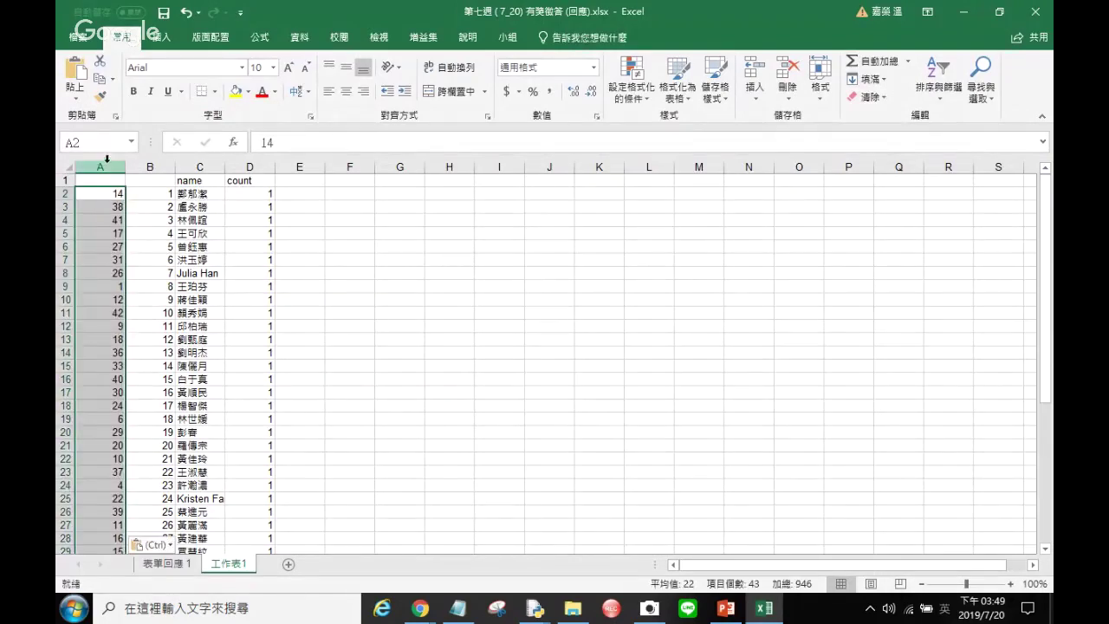
Step: Sort the sheet in ascending order by the random numbers in column A, expanding the selection to the neighbouring columns
{"action": "left_click", "coordinate": [103, 165]}
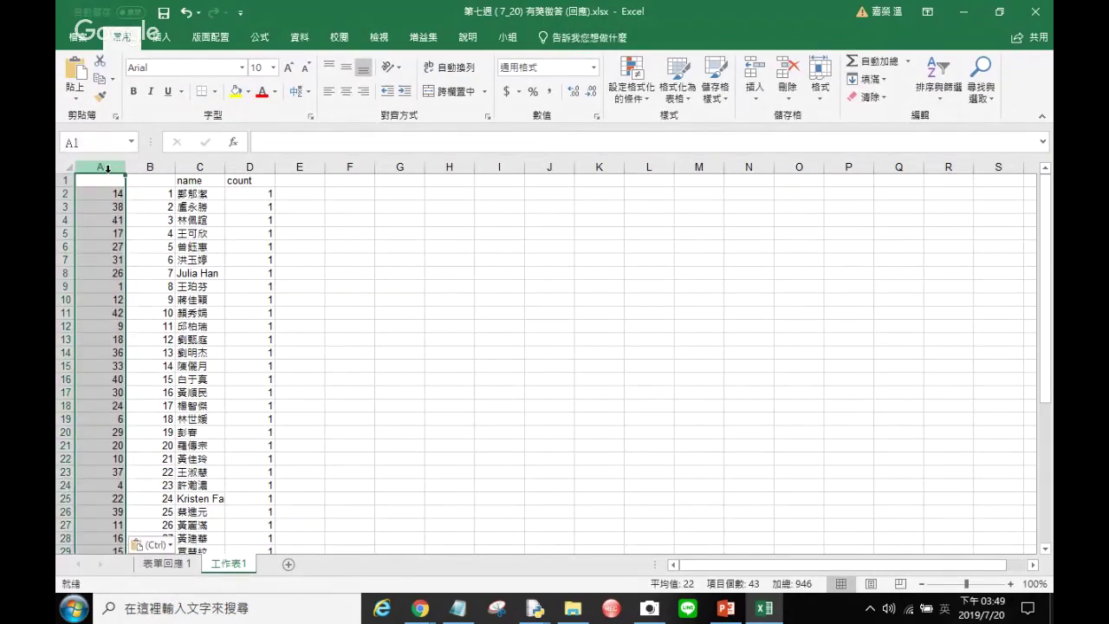
{"action": "left_click", "coordinate": [305, 39]}
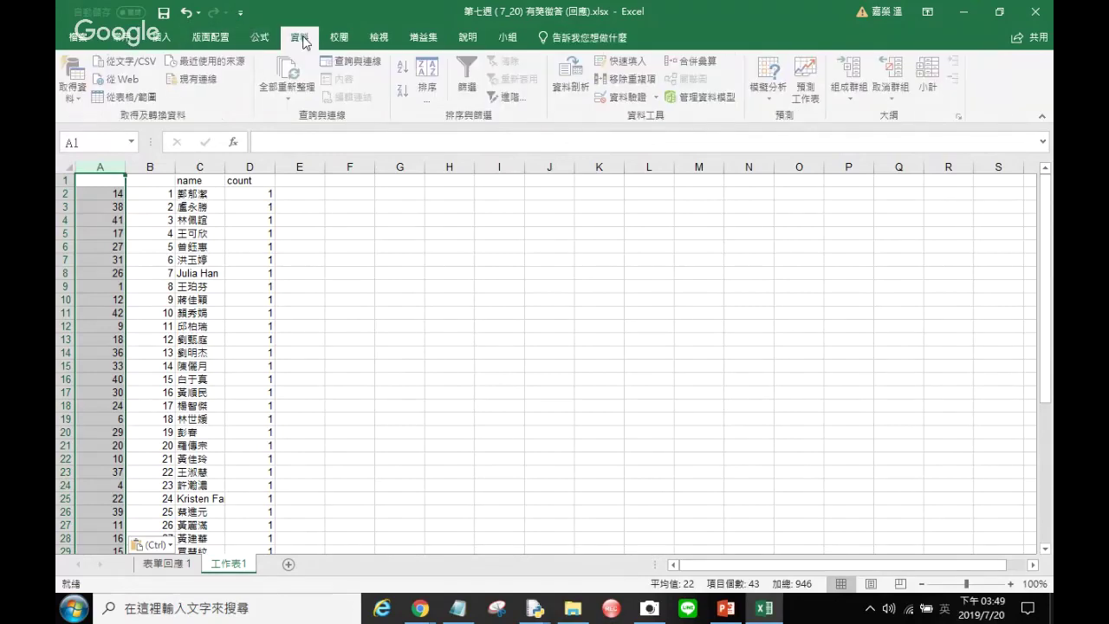
{"action": "left_click", "coordinate": [410, 71]}
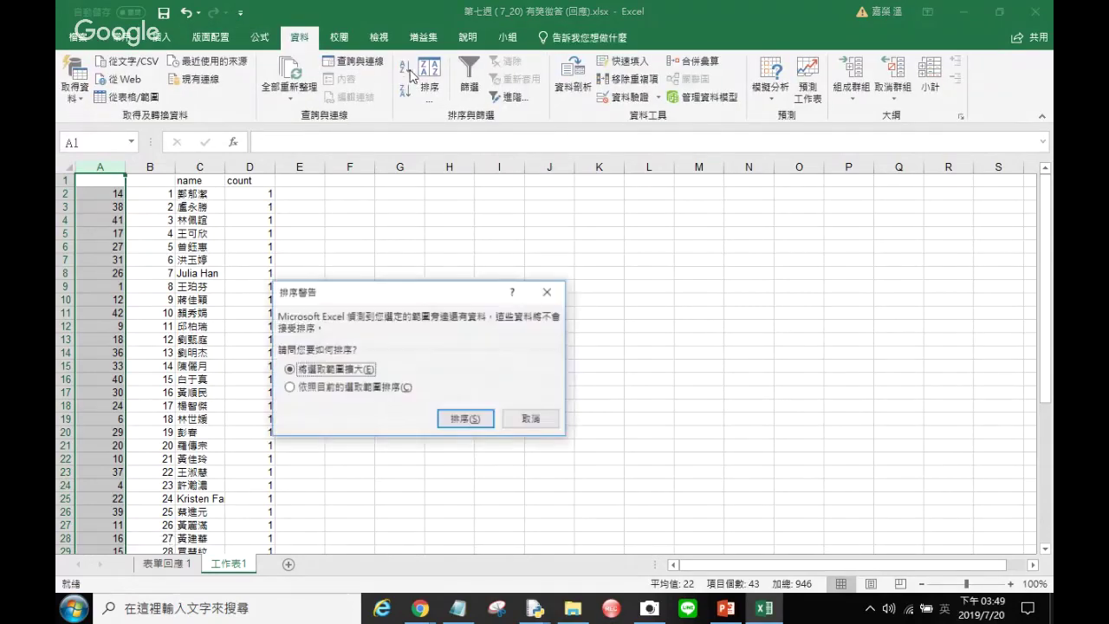
{"action": "left_click", "coordinate": [465, 419]}
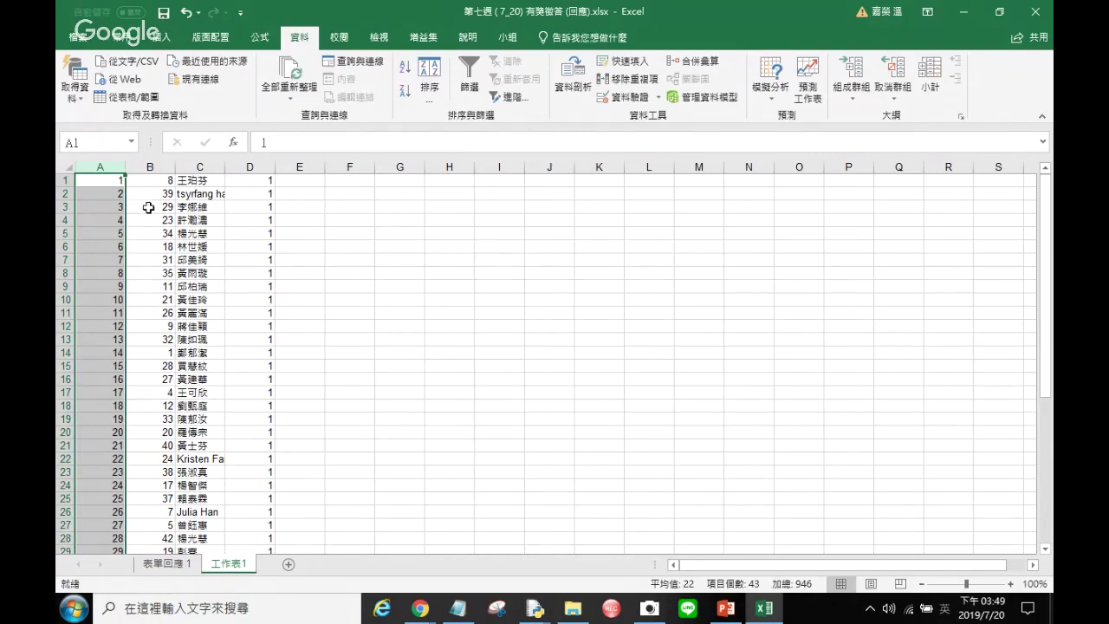
Step: Clear the sorted random numbers from A1:A43
{"action": "left_click_drag", "start_coordinate": [1044, 314], "coordinate": [1044, 509]}
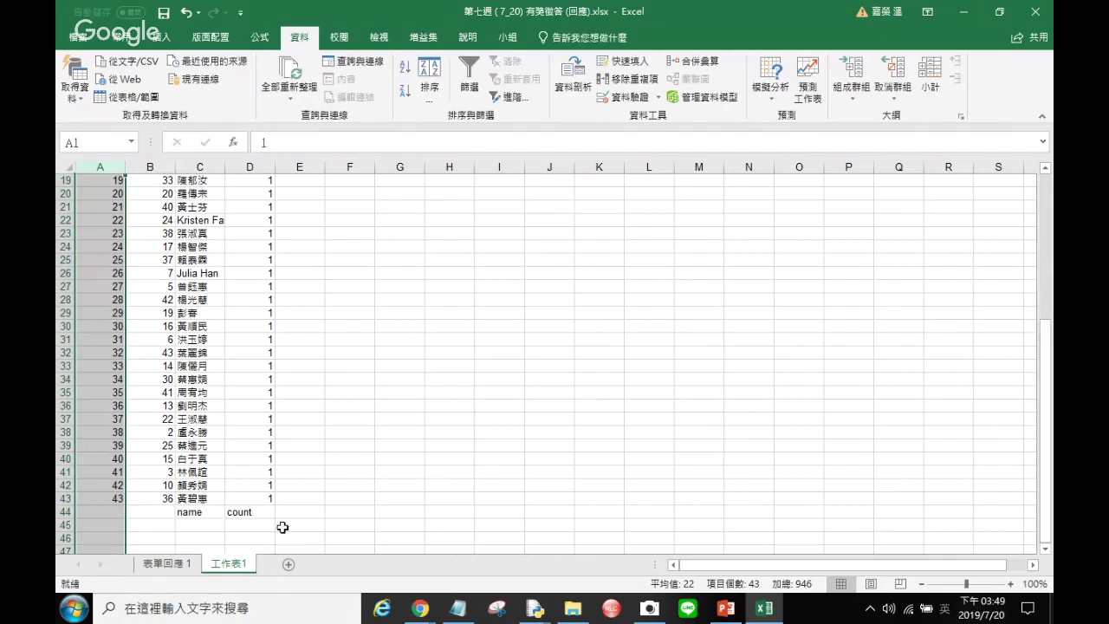
{"action": "left_click", "coordinate": [113, 509]}
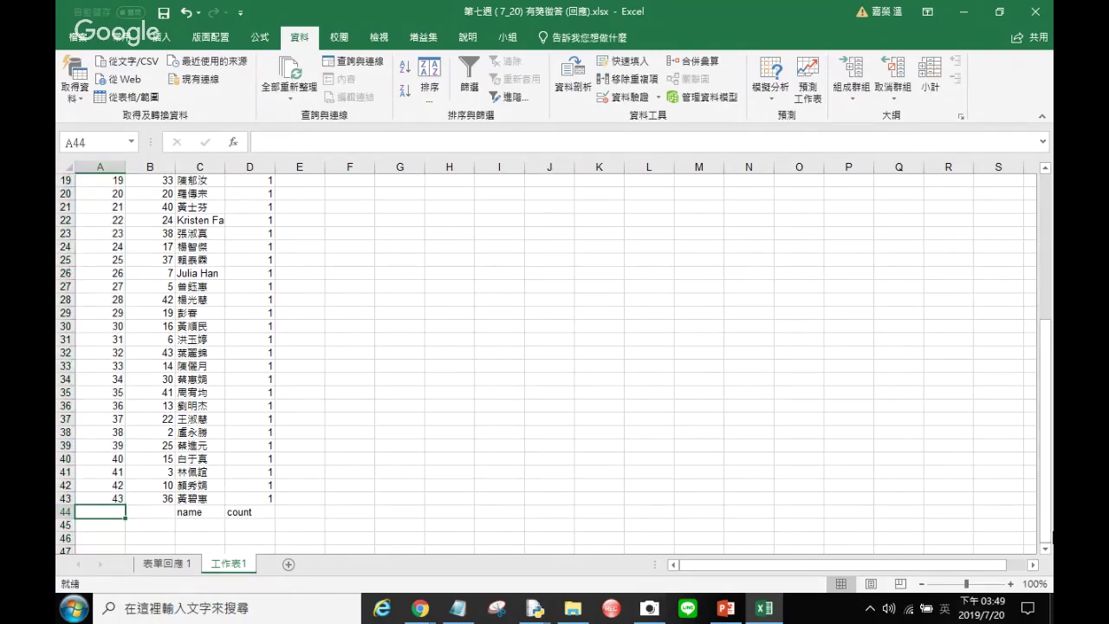
{"action": "left_click_drag", "start_coordinate": [1046, 433], "coordinate": [1046, 286]}
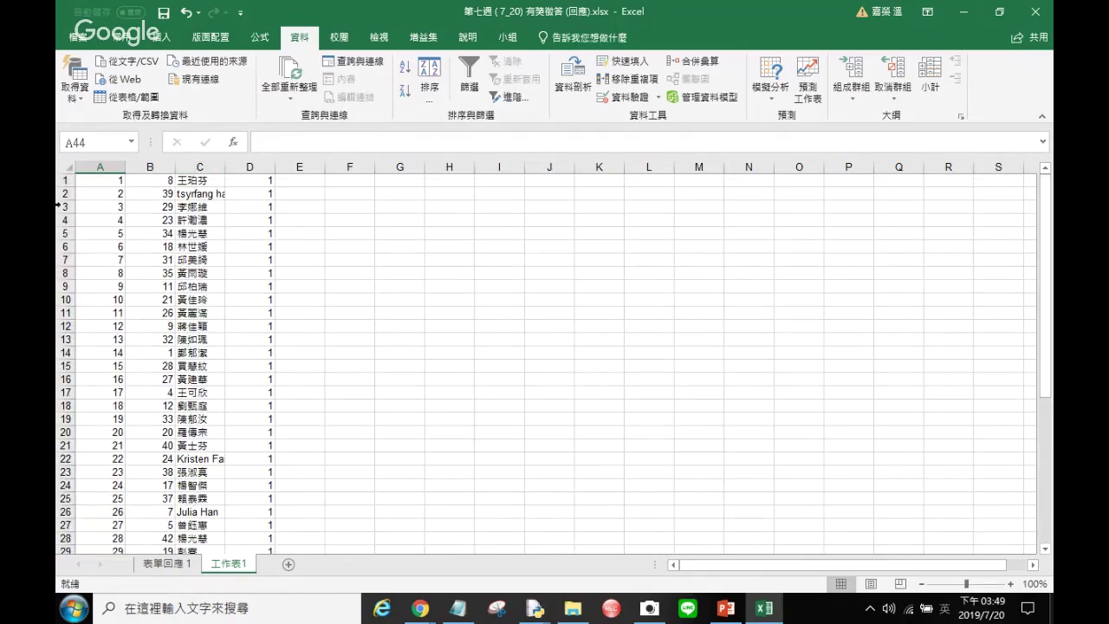
{"action": "left_click", "coordinate": [116, 178]}
{"action": "left_click_drag", "start_coordinate": [116, 179], "coordinate": [104, 513]}
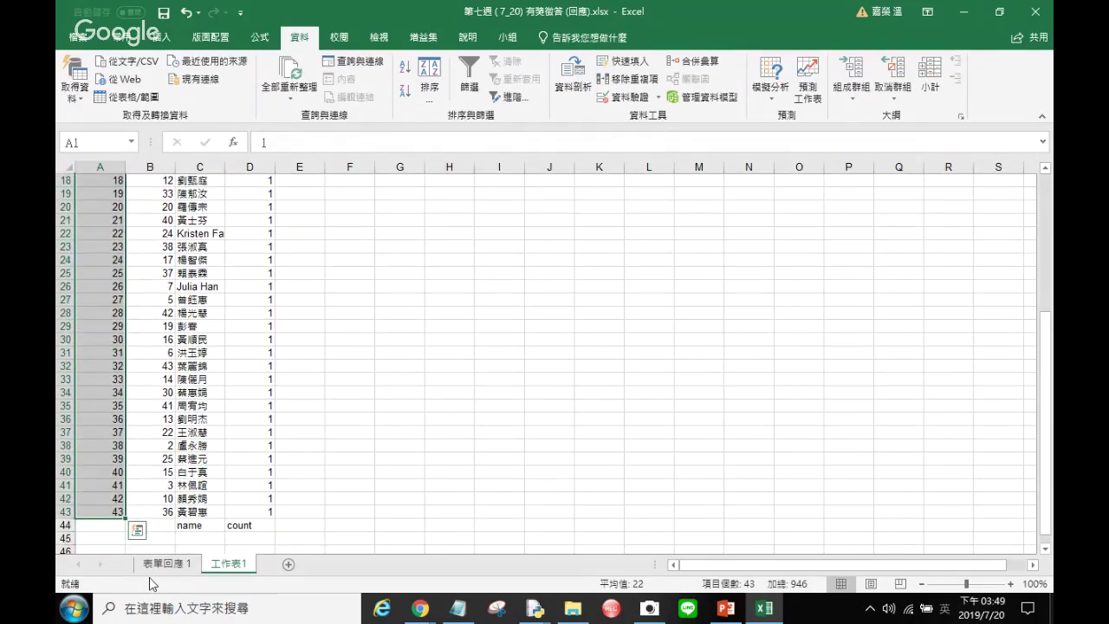
{"action": "key", "text": "Delete"}
{"action": "scroll", "coordinate": [195, 260], "scroll_direction": "up", "scroll_amount": 6}
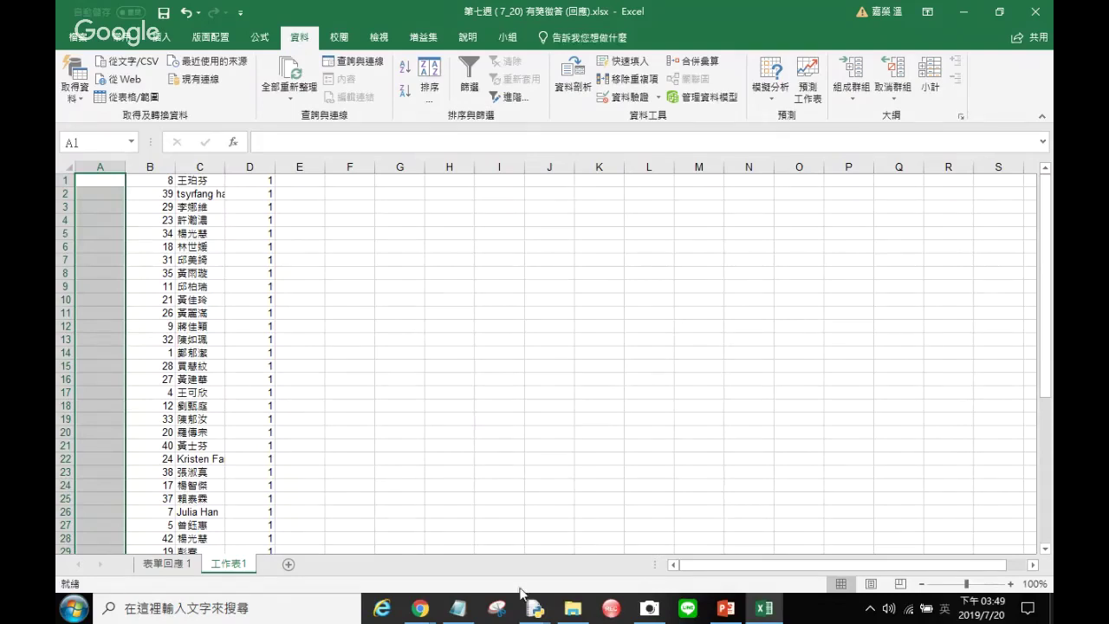
Step: Switch back to the 亂數產生.py script and run it again with 44 as the number of people
{"action": "mouse_move", "coordinate": [547, 614]}
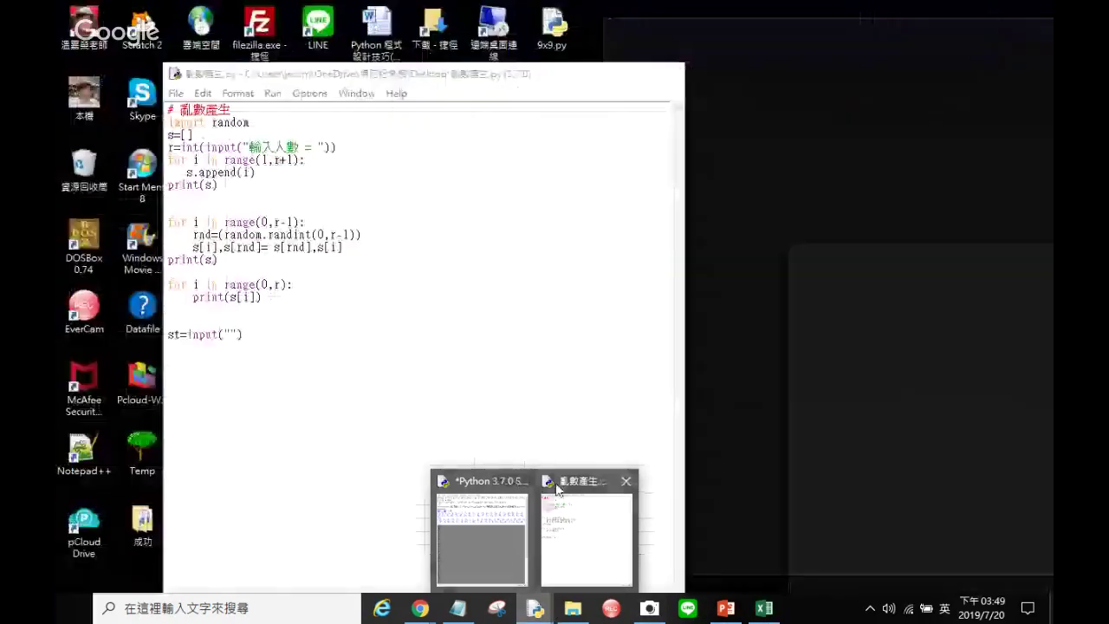
{"action": "left_click", "coordinate": [557, 490]}
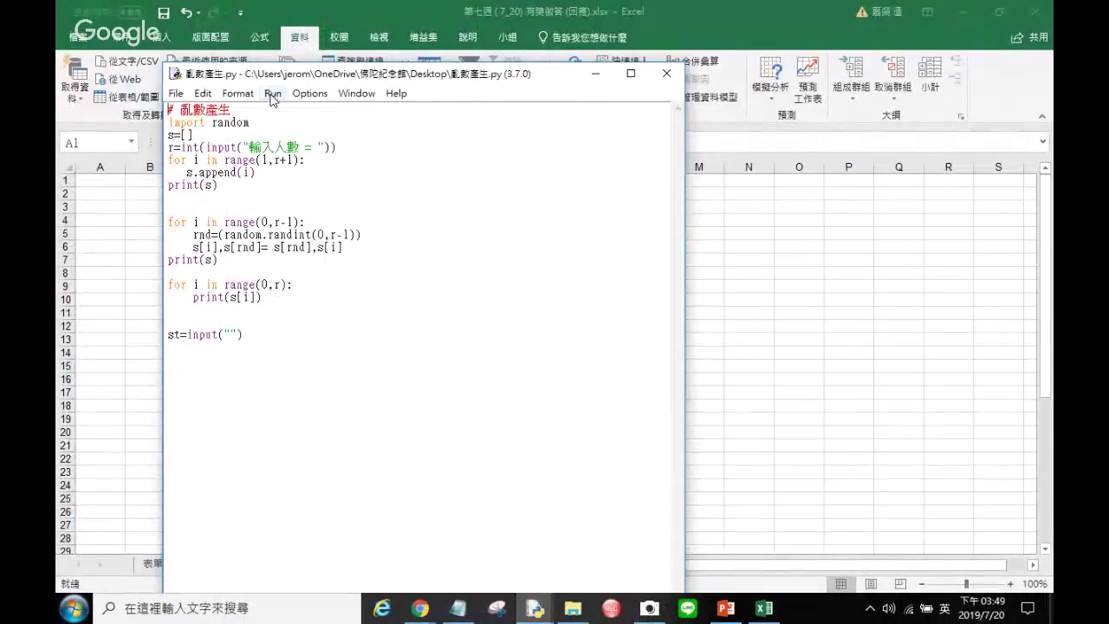
{"action": "left_click", "coordinate": [271, 97]}
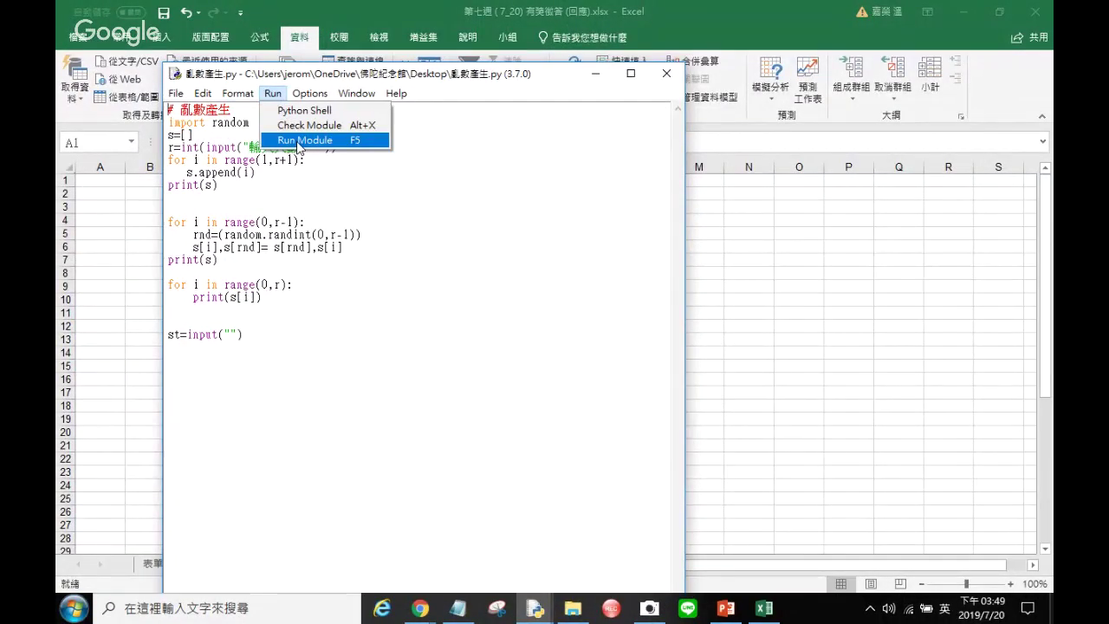
{"action": "left_click", "coordinate": [303, 140]}
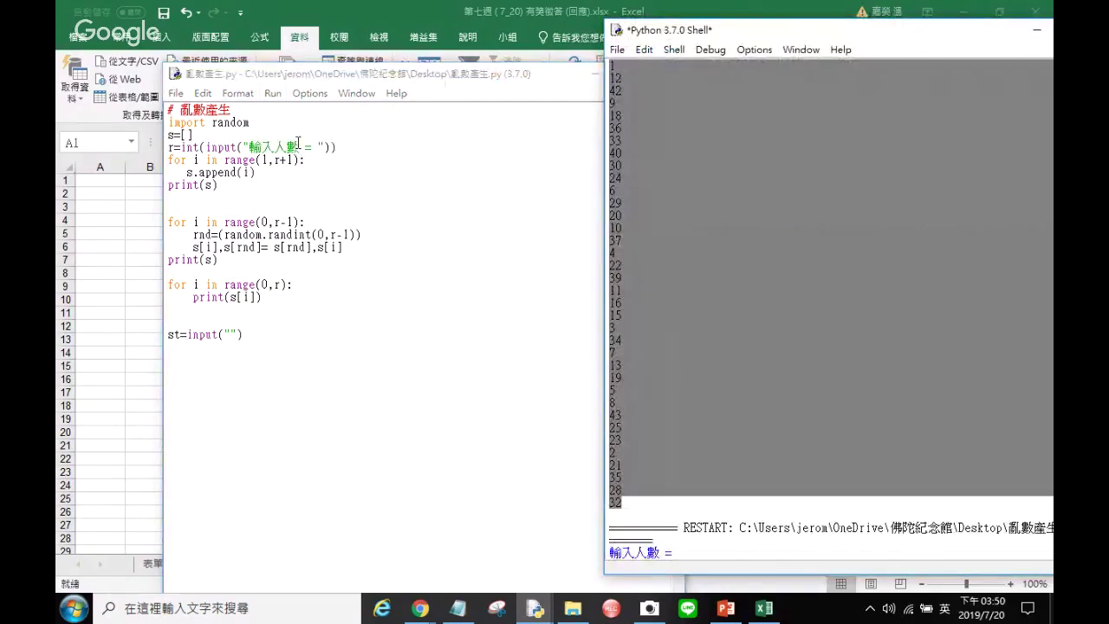
{"action": "left_click", "coordinate": [693, 552]}
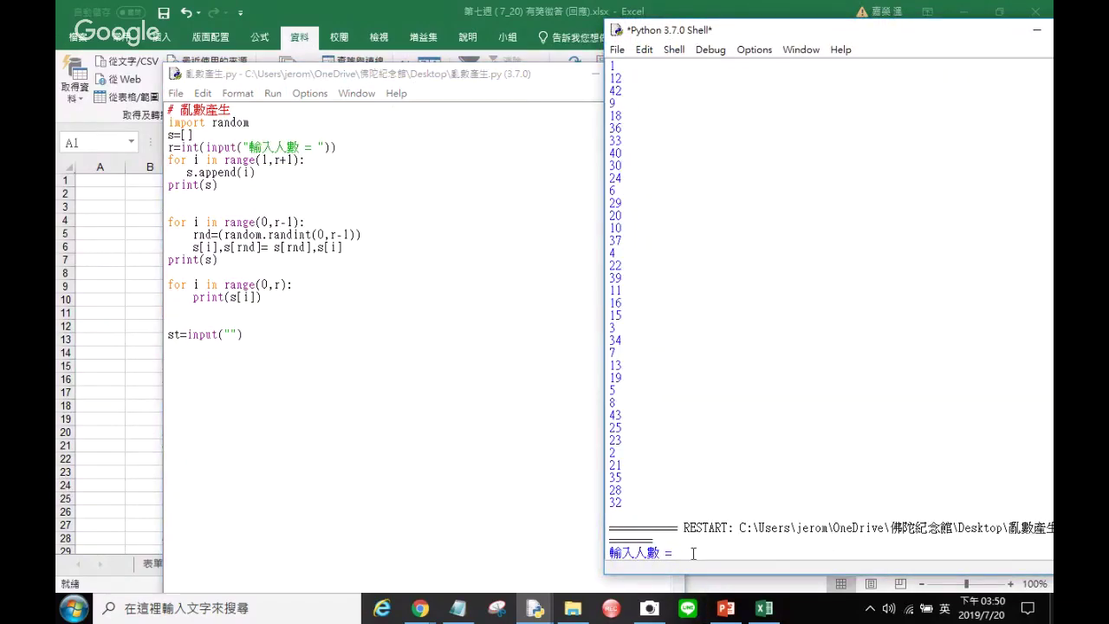
{"action": "key", "text": "Return"}
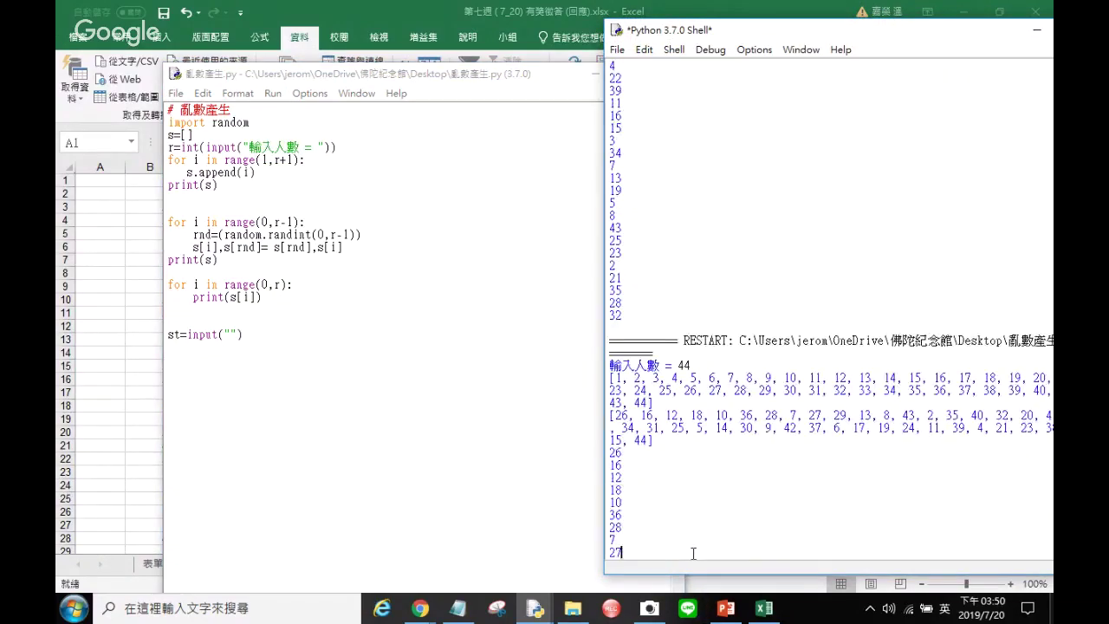
Step: Copy the shell output from the first shuffled number, 14, through to the end and switch to the Excel workbook
{"action": "left_click_drag", "start_coordinate": [627, 543], "coordinate": [600, 2]}
{"action": "right_click", "coordinate": [599, 3]}
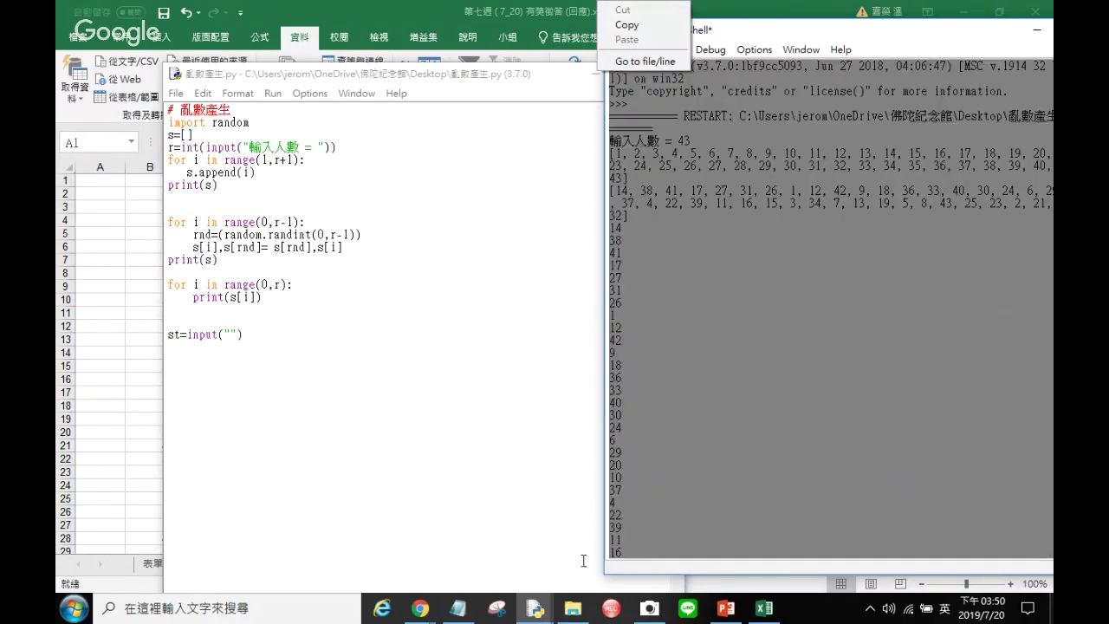
{"action": "left_click", "coordinate": [673, 509]}
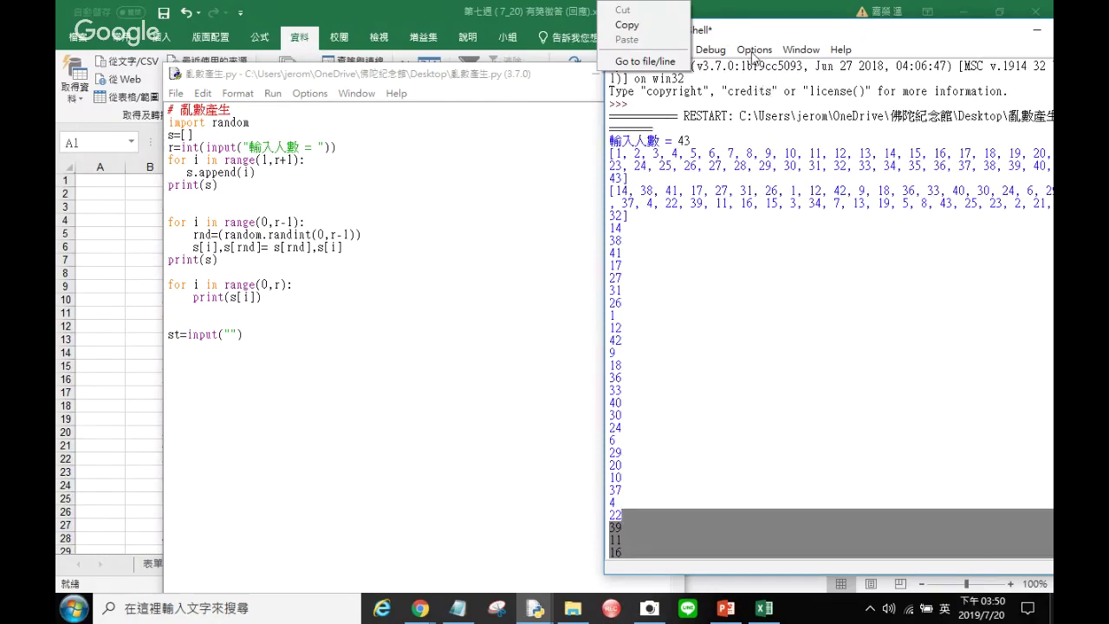
{"action": "left_click_drag", "start_coordinate": [775, 33], "coordinate": [519, 35]}
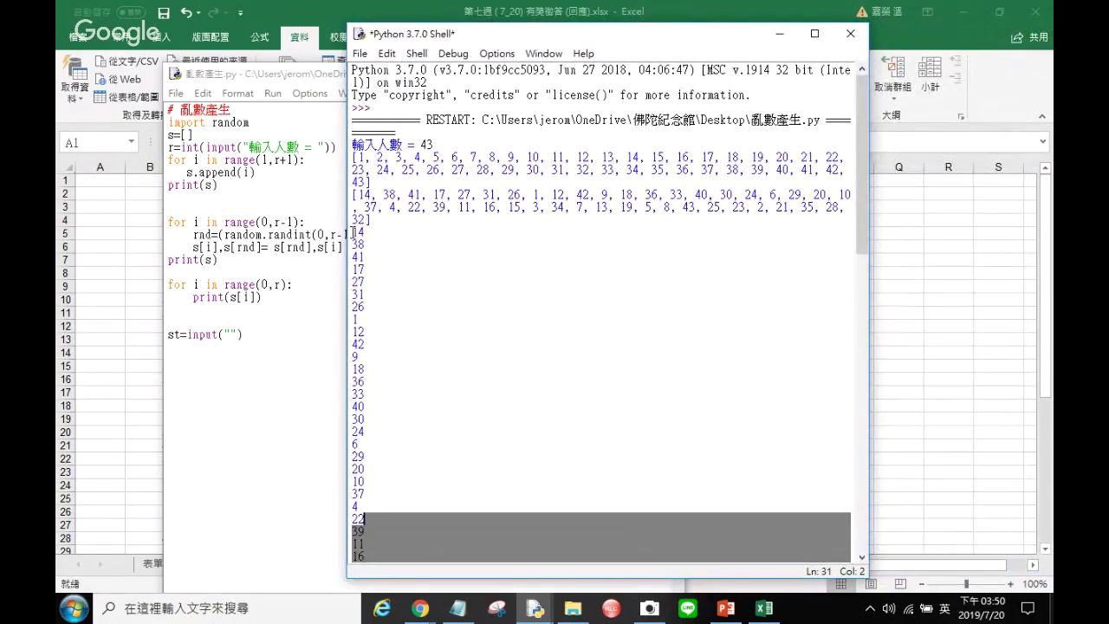
{"action": "left_click", "coordinate": [352, 232], "text": "shift"}
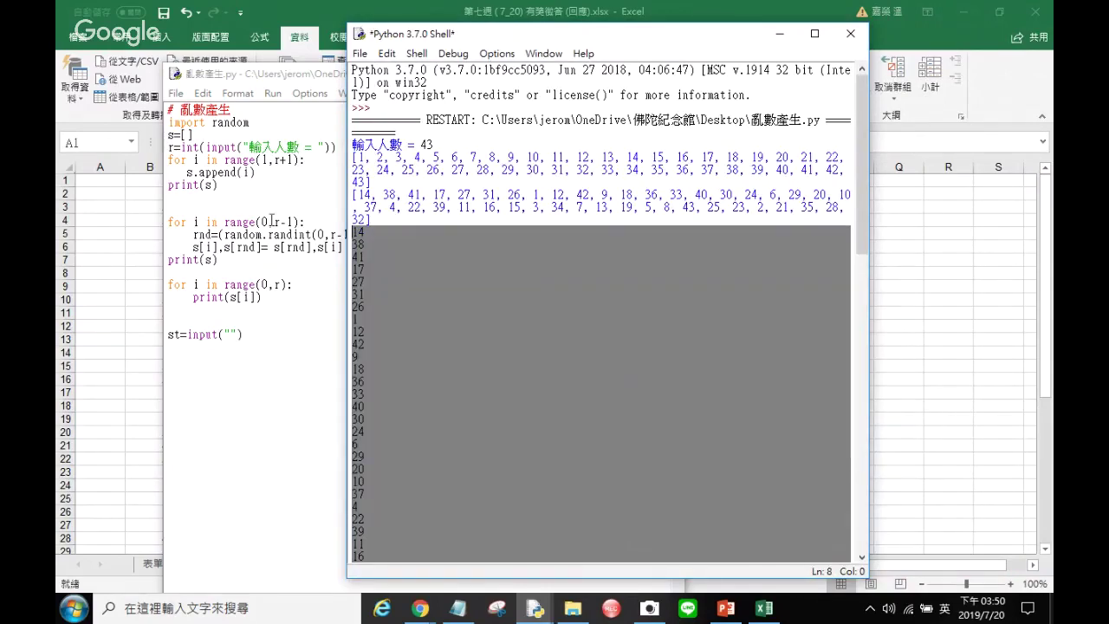
{"action": "key", "text": "alt+Tab"}
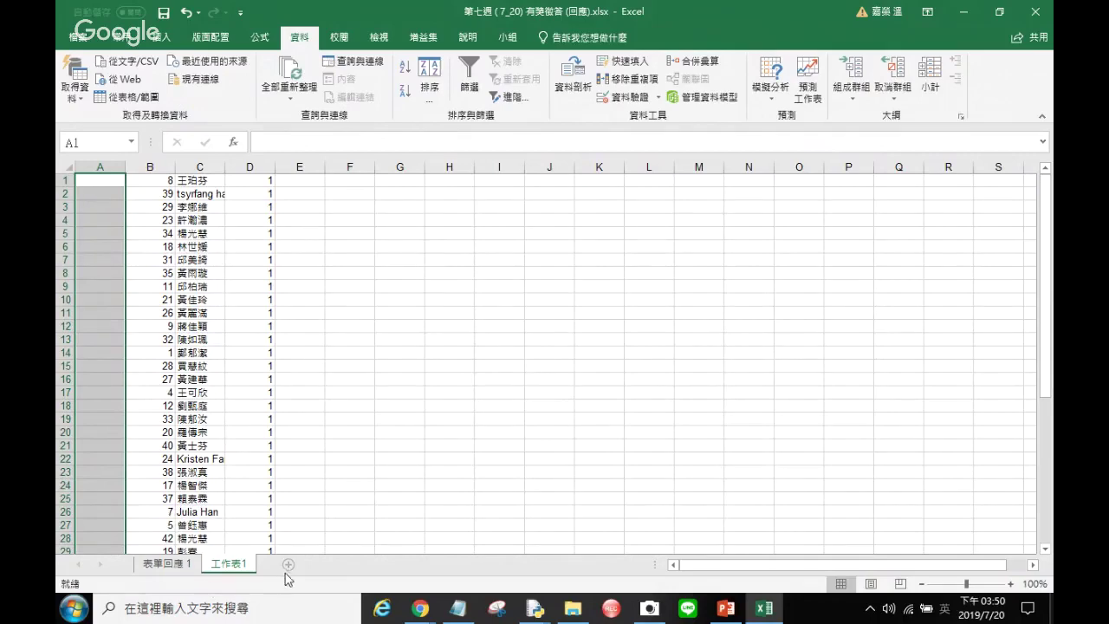
Step: Try pasting the copied shell output at A1 of 工作表1, look over its lower rows, and undo the paste
{"action": "left_click", "coordinate": [173, 566]}
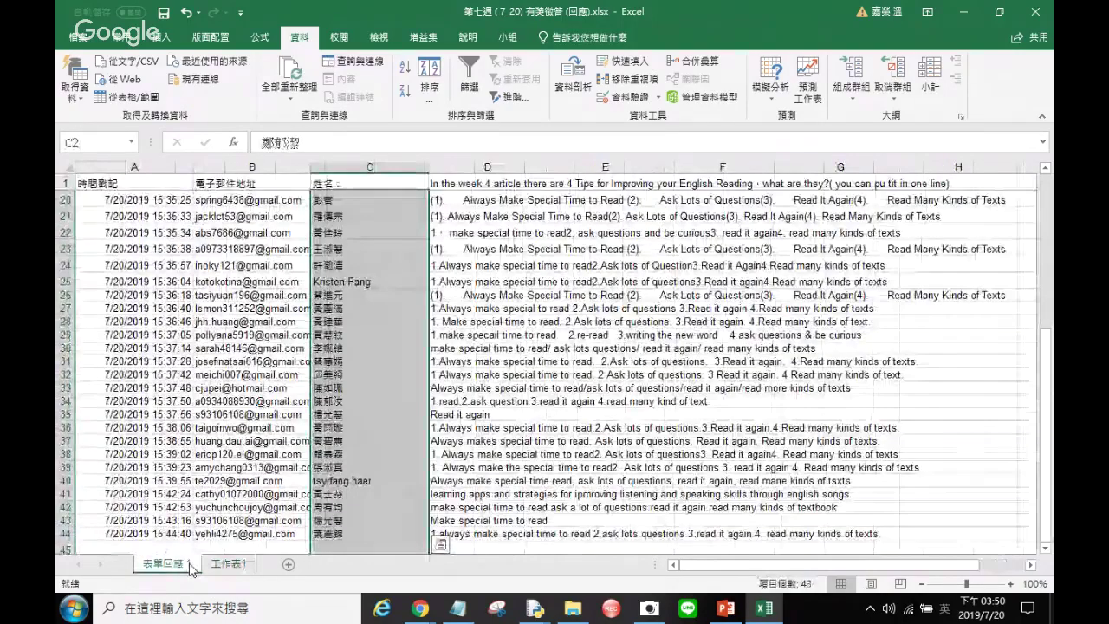
{"action": "left_click", "coordinate": [217, 567]}
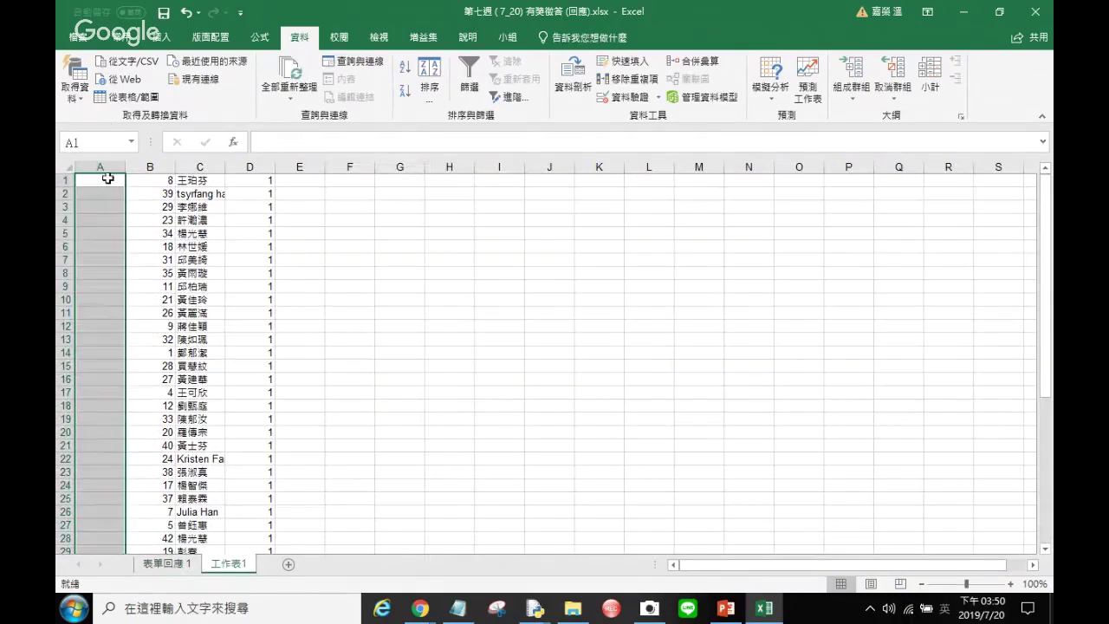
{"action": "left_click", "coordinate": [103, 181]}
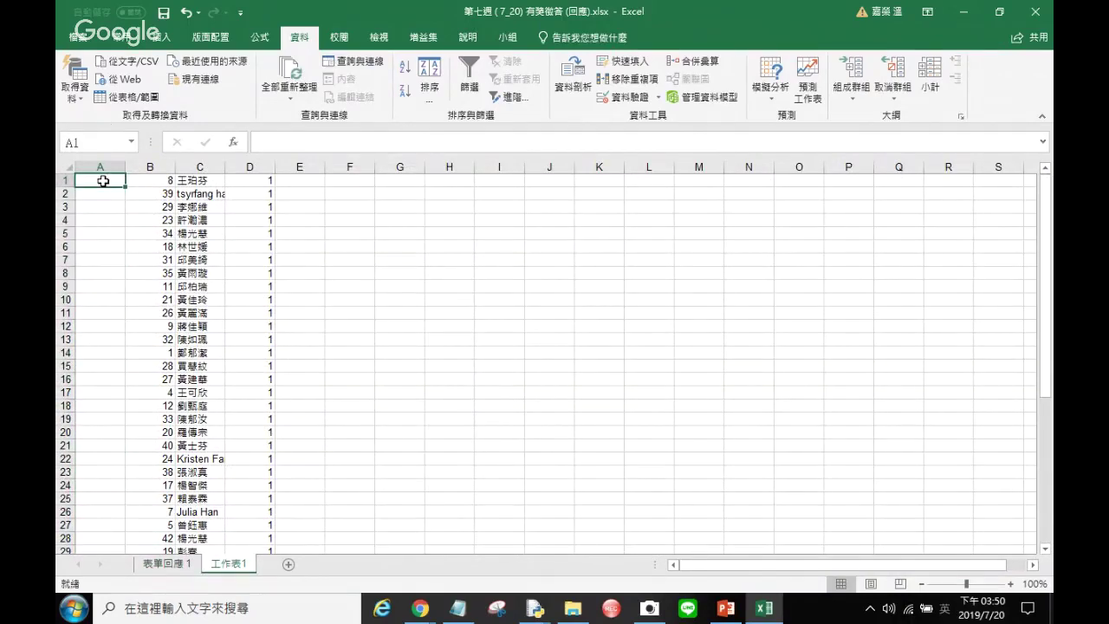
{"action": "key", "text": "ctrl+v"}
{"action": "left_click_drag", "start_coordinate": [1050, 257], "coordinate": [1050, 498]}
{"action": "left_click", "coordinate": [177, 564]}
{"action": "left_click", "coordinate": [230, 565]}
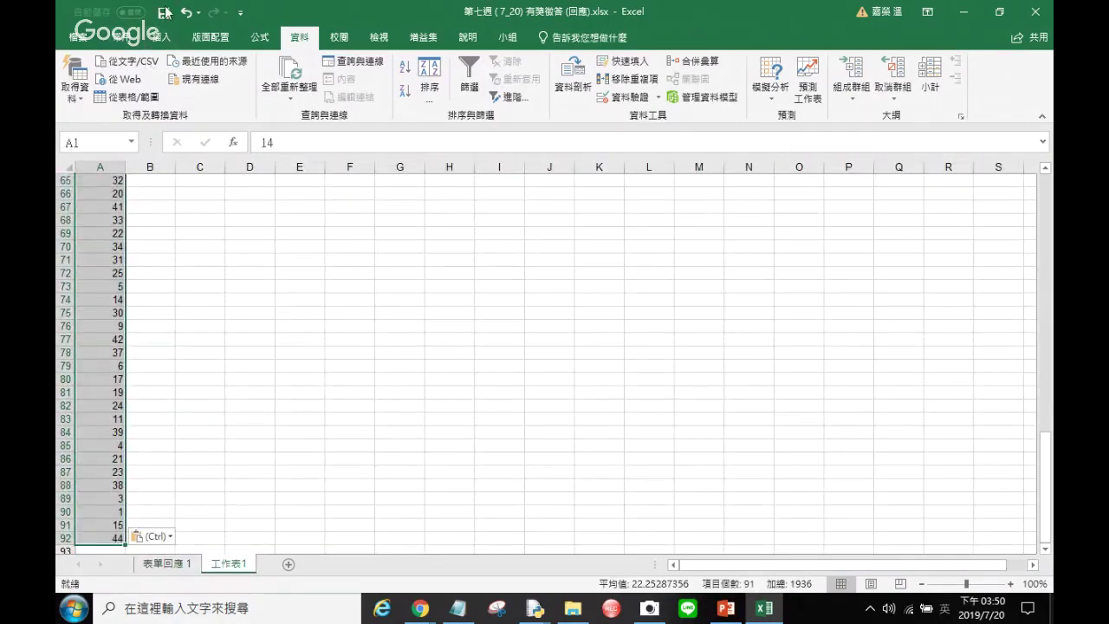
{"action": "left_click", "coordinate": [185, 13]}
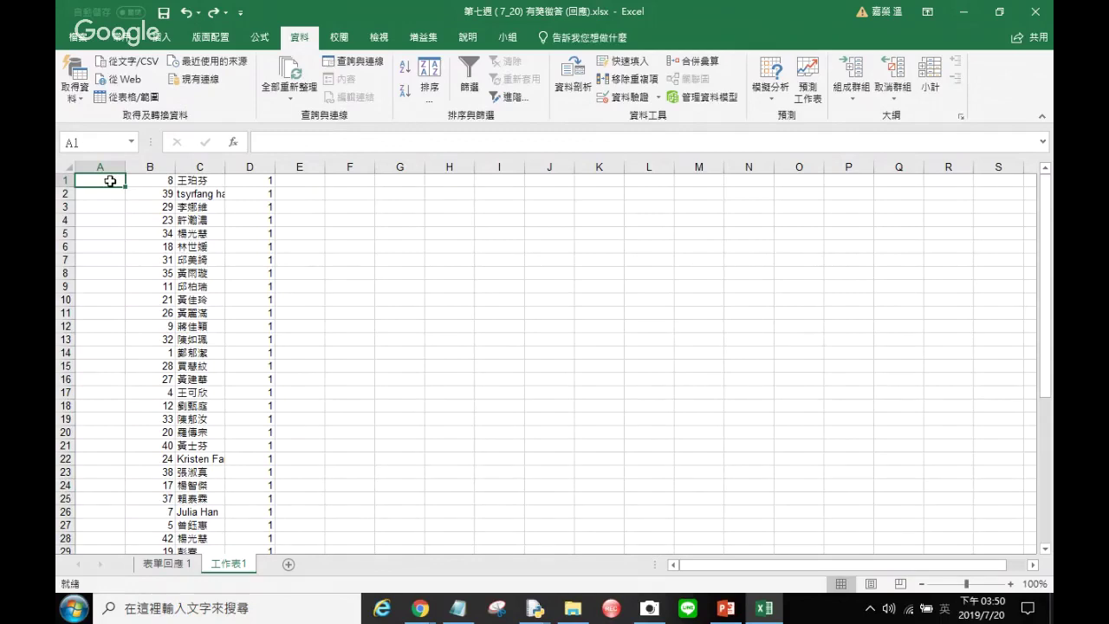
Step: Paste the copied shell output at A1 of 工作表1 and clear everything in A44:R128
{"action": "key", "text": "ctrl+v"}
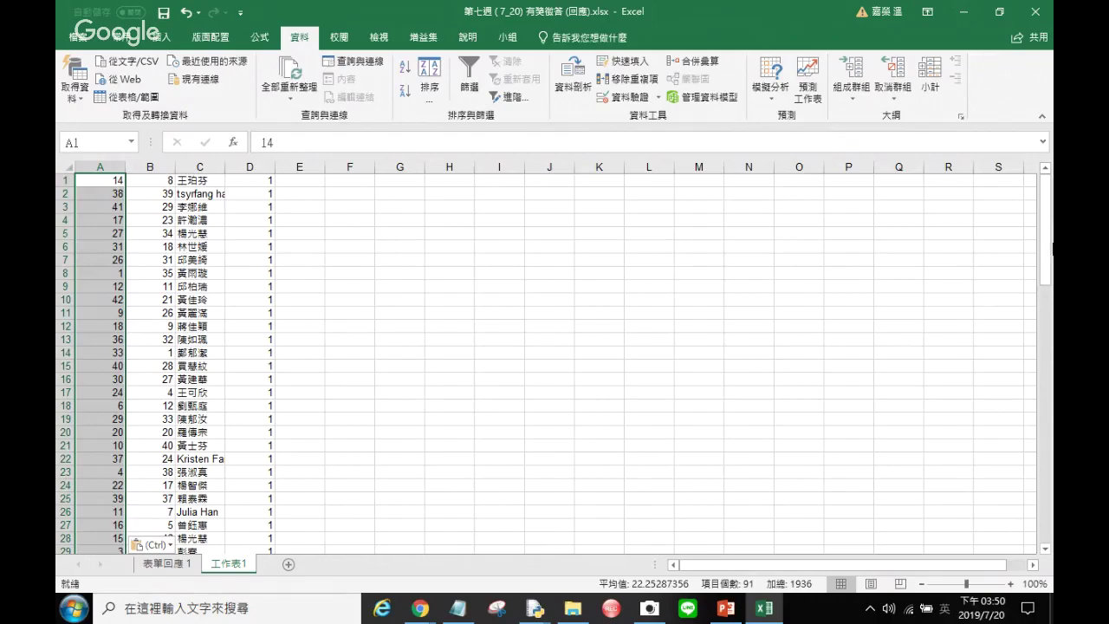
{"action": "left_click_drag", "start_coordinate": [1048, 217], "coordinate": [1048, 358]}
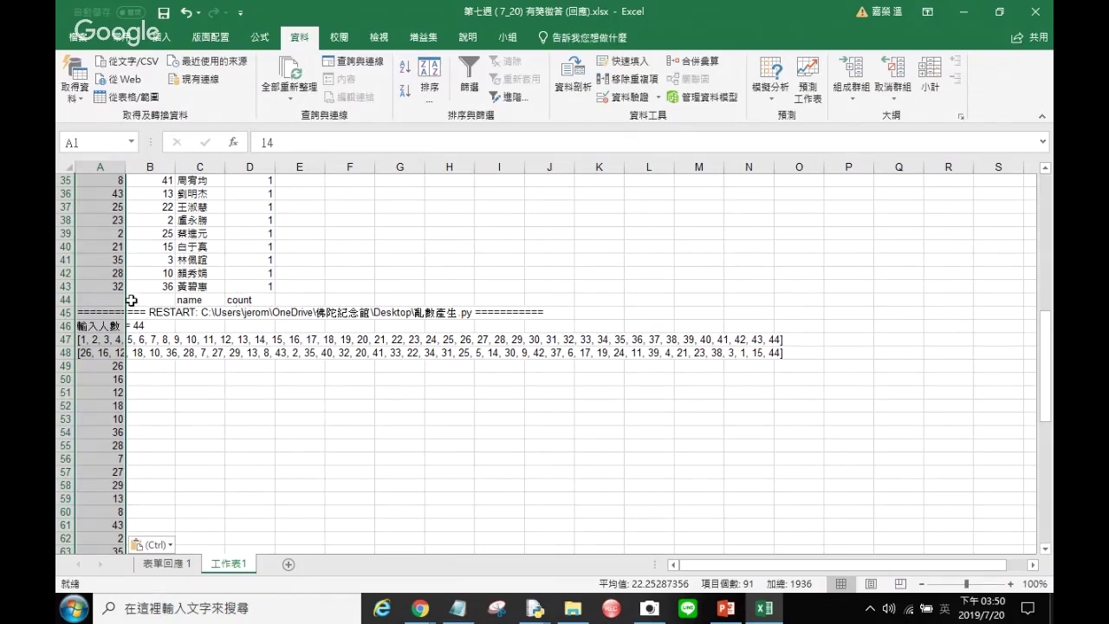
{"action": "left_click_drag", "start_coordinate": [101, 300], "coordinate": [973, 433]}
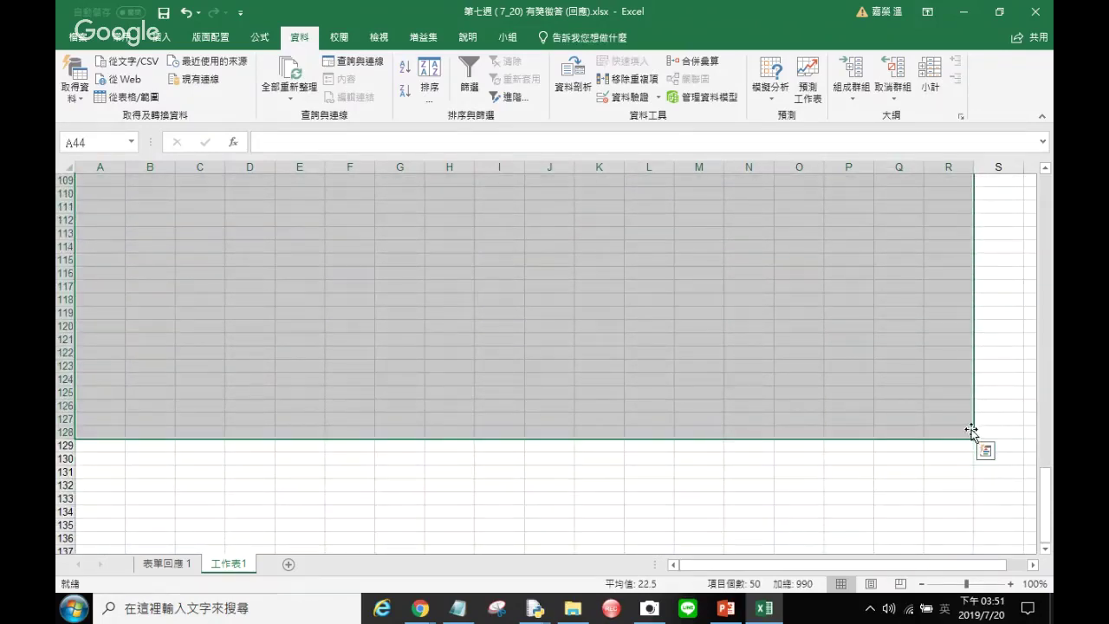
{"action": "key", "text": "ctrl+BackSpace"}
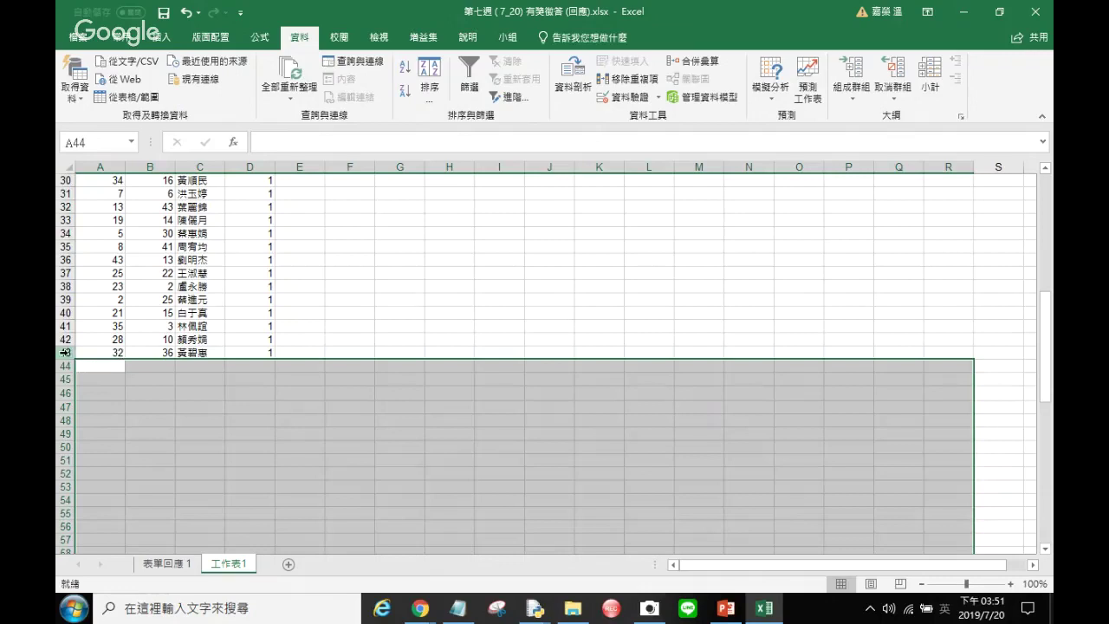
{"action": "left_click", "coordinate": [65, 352]}
Step: Sort the sheet ascending by column A, expanding the selection to the neighbouring columns, and save the workbook
{"action": "left_click_drag", "start_coordinate": [1053, 364], "coordinate": [1047, 247]}
{"action": "left_click", "coordinate": [95, 165]}
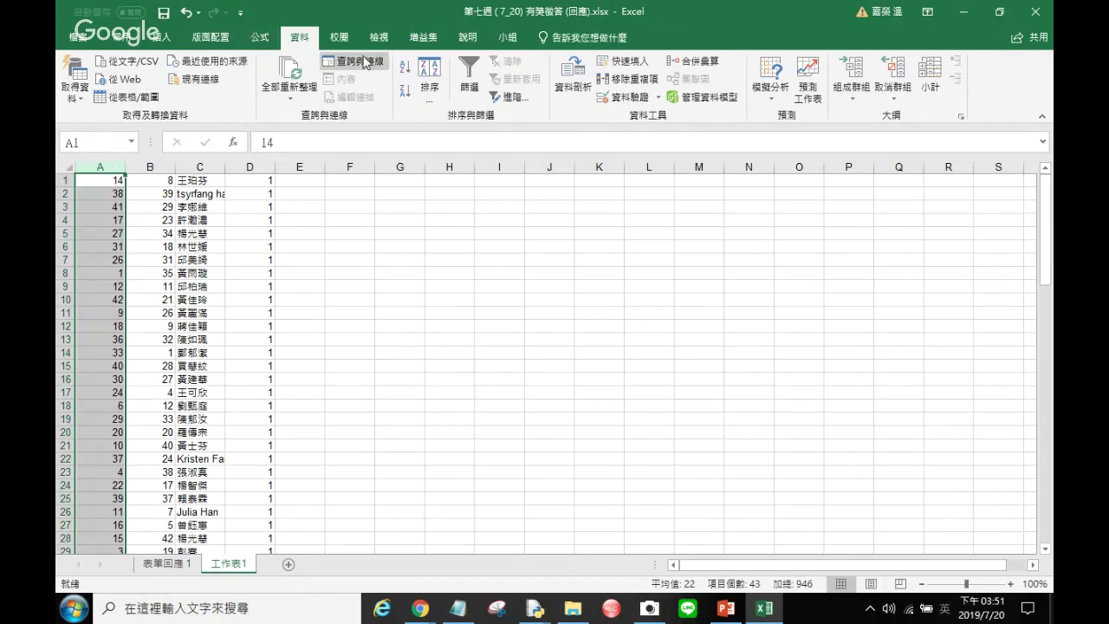
{"action": "left_click", "coordinate": [405, 69]}
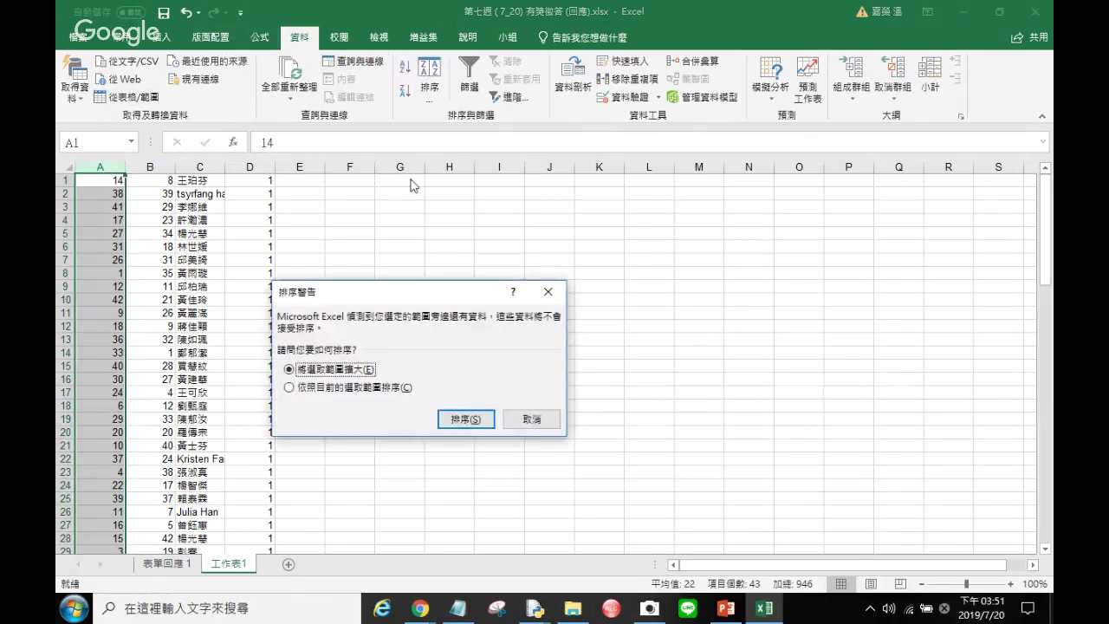
{"action": "left_click", "coordinate": [466, 420]}
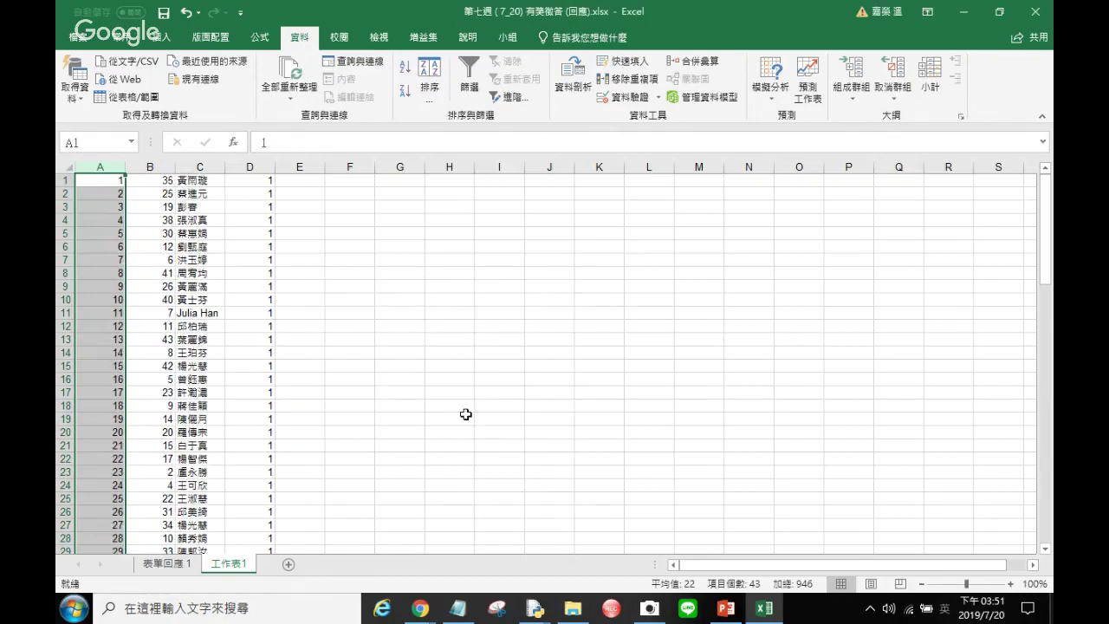
{"action": "left_click_drag", "start_coordinate": [1047, 260], "coordinate": [1046, 170]}
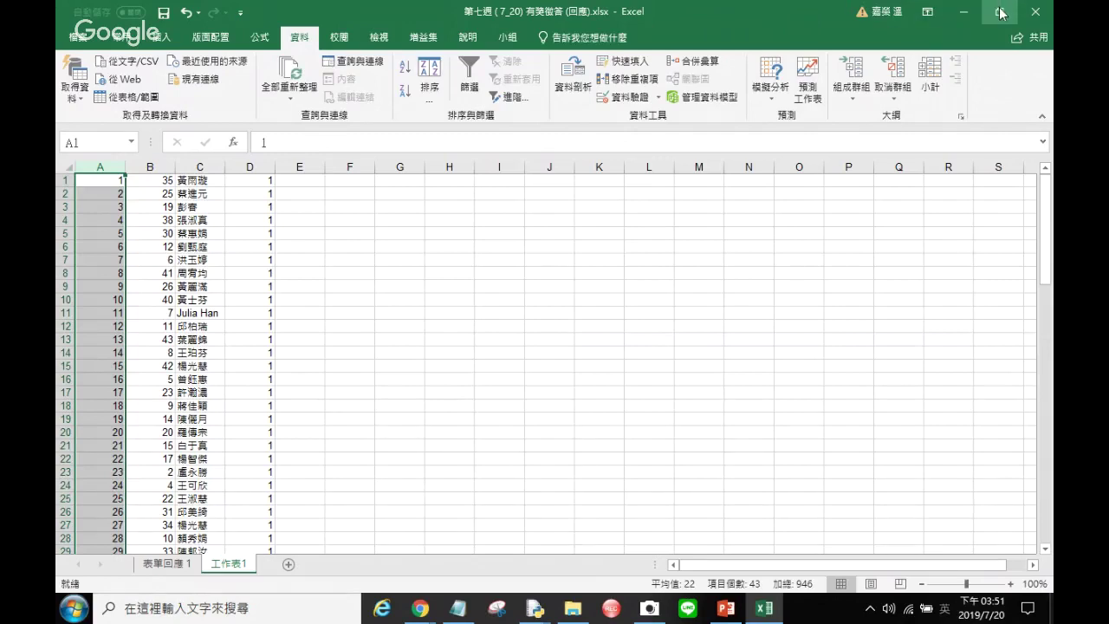
{"action": "left_click", "coordinate": [163, 14]}
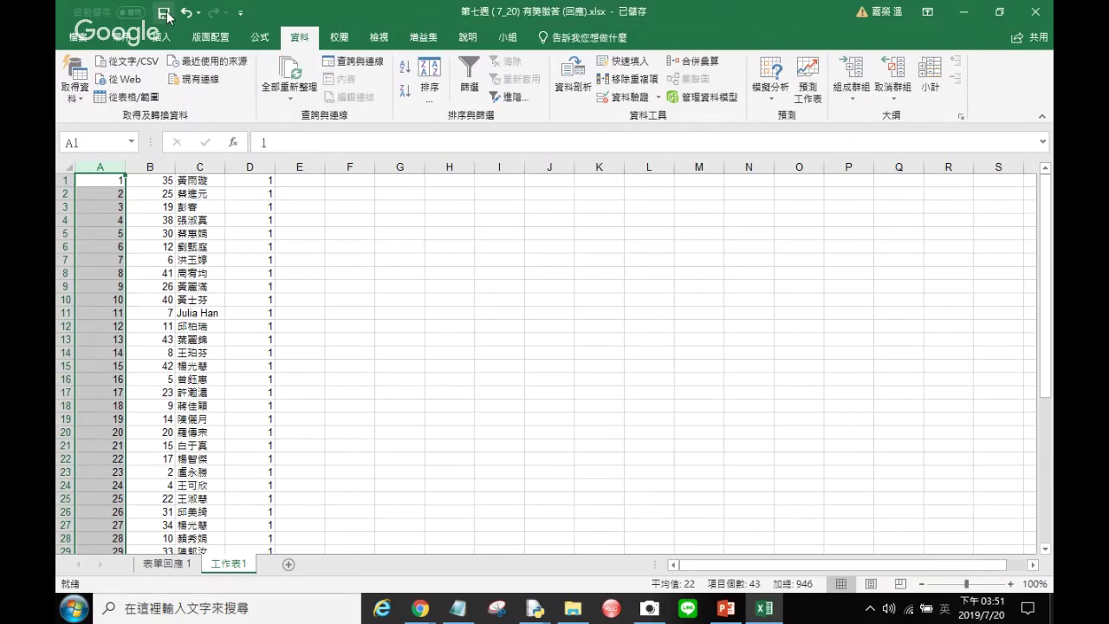
Step: Restore the Excel window to a smaller size and minimise it along with the Python shell and the 亂數產生.py script
{"action": "left_click", "coordinate": [1000, 13]}
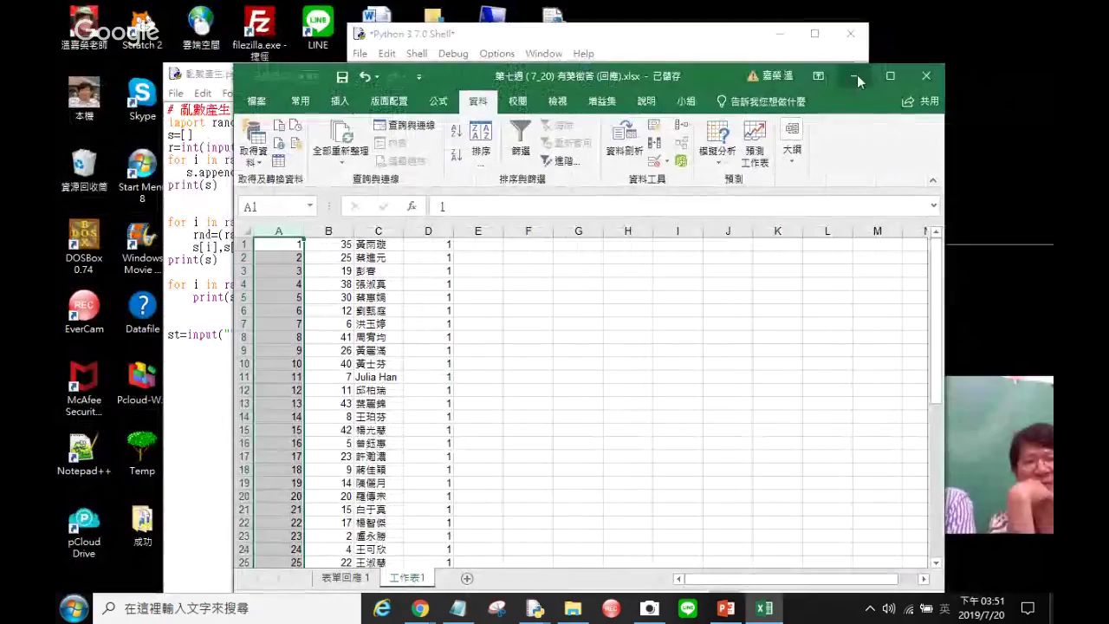
{"action": "left_click", "coordinate": [857, 76]}
{"action": "left_click", "coordinate": [779, 33]}
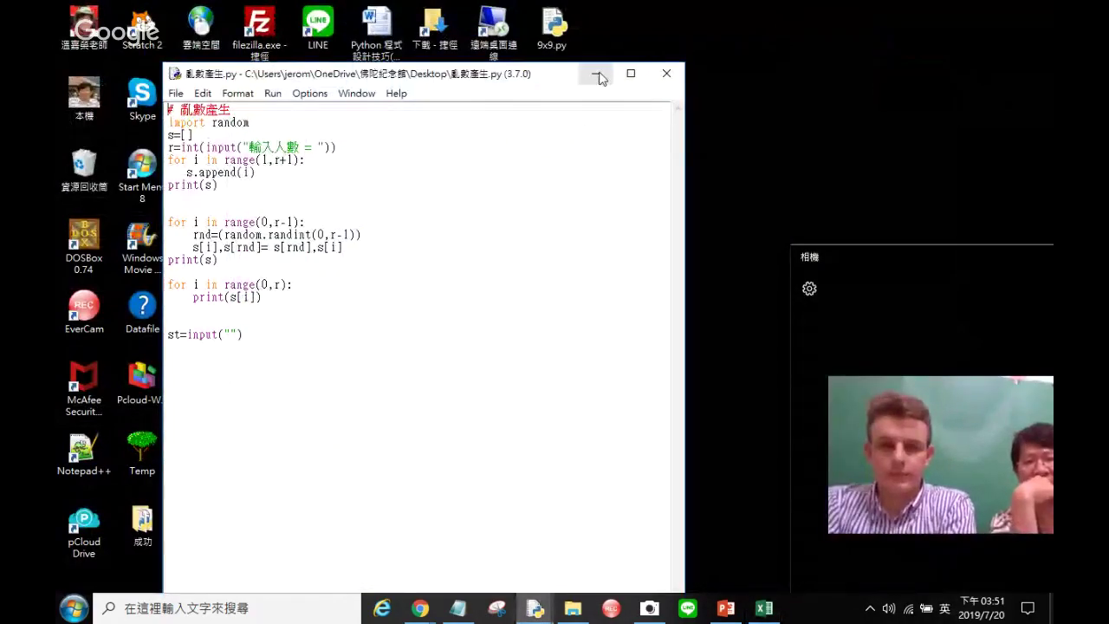
{"action": "left_click", "coordinate": [598, 76]}
Step: Switch to Chrome and open the 幸運號碼 | 隨機數字 bookmark from the 數位雙語 folder in a new tab
{"action": "mouse_move", "coordinate": [421, 609]}
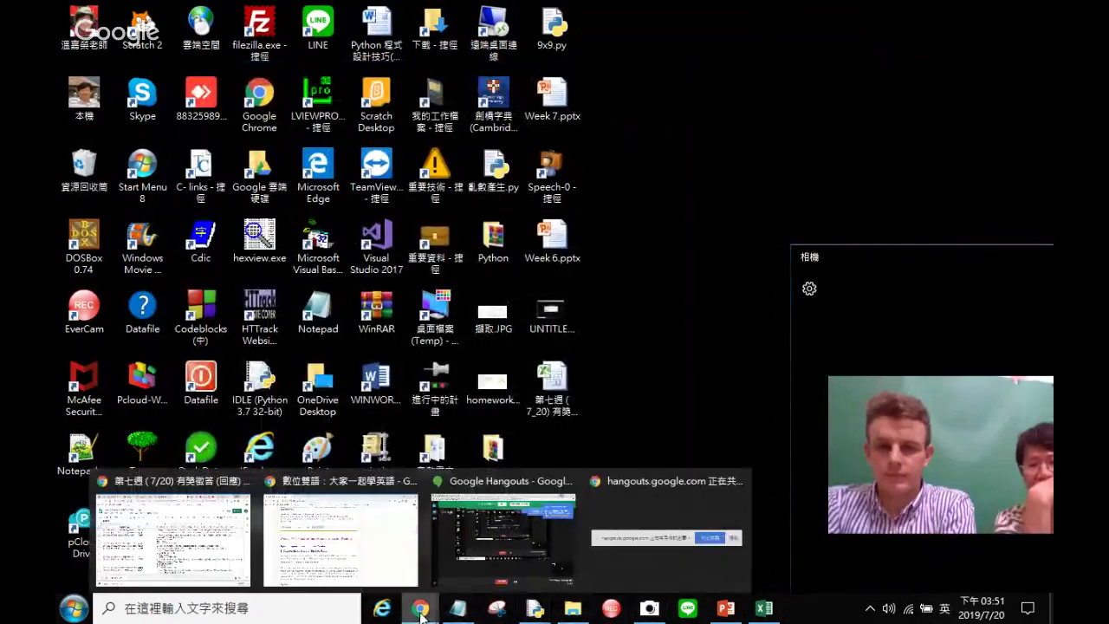
{"action": "mouse_move", "coordinate": [477, 483]}
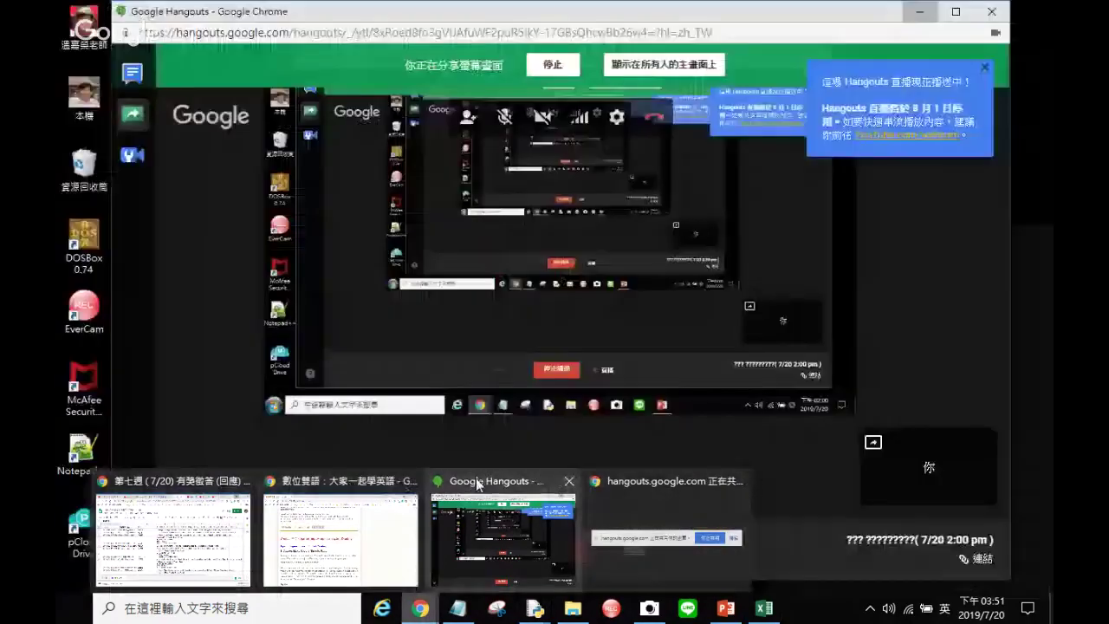
{"action": "left_click", "coordinate": [200, 492]}
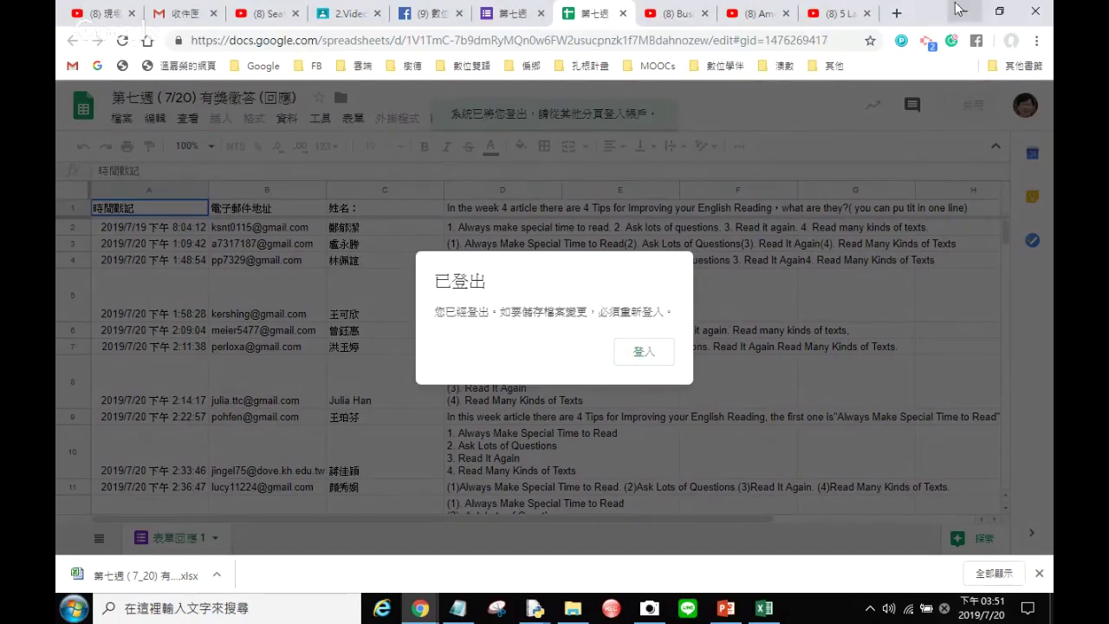
{"action": "left_click", "coordinate": [898, 13]}
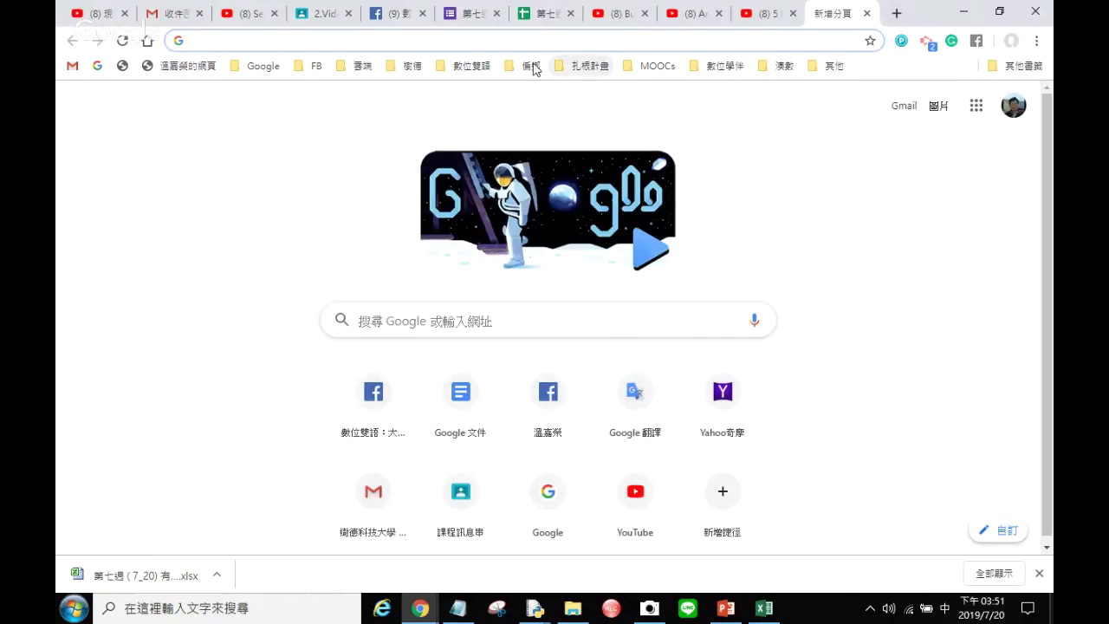
{"action": "left_click", "coordinate": [459, 67]}
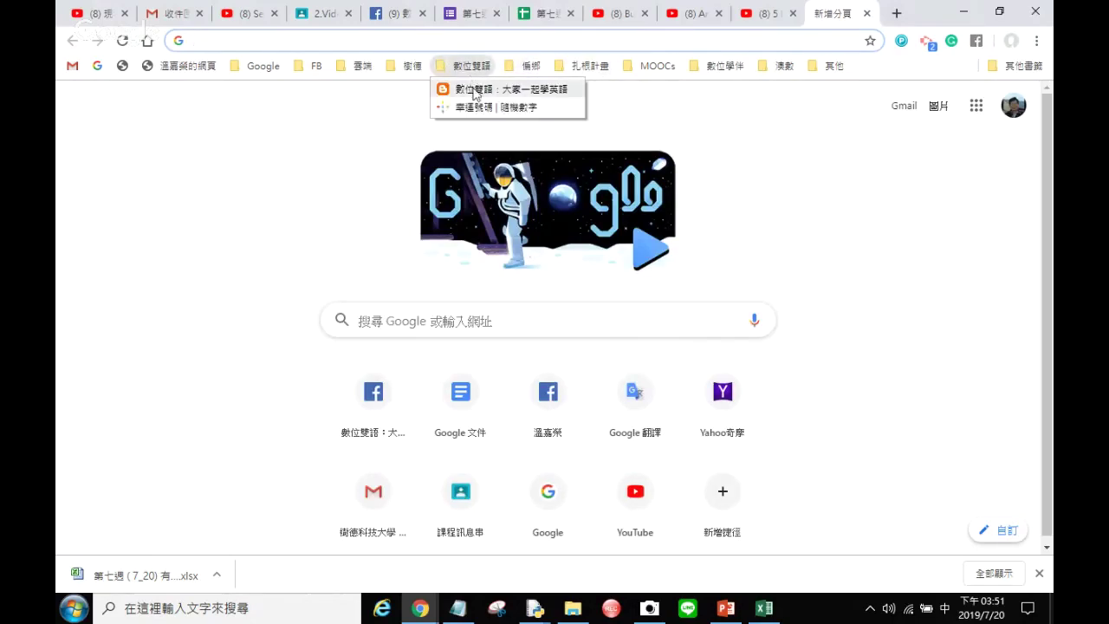
{"action": "left_click", "coordinate": [475, 107]}
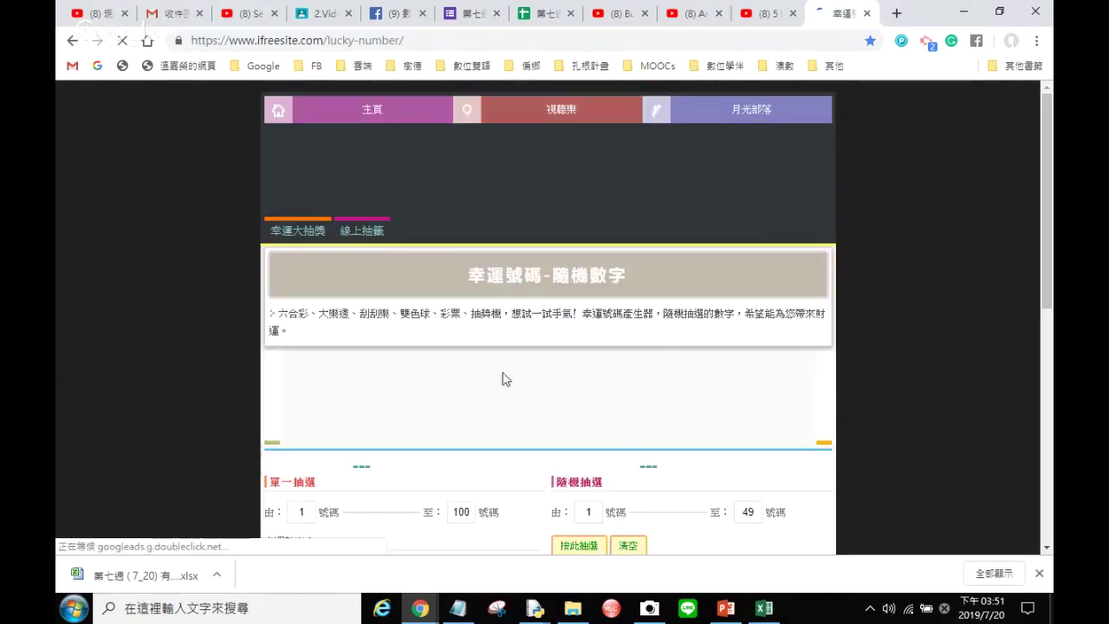
{"action": "scroll", "coordinate": [503, 379], "scroll_direction": "down", "scroll_amount": 2}
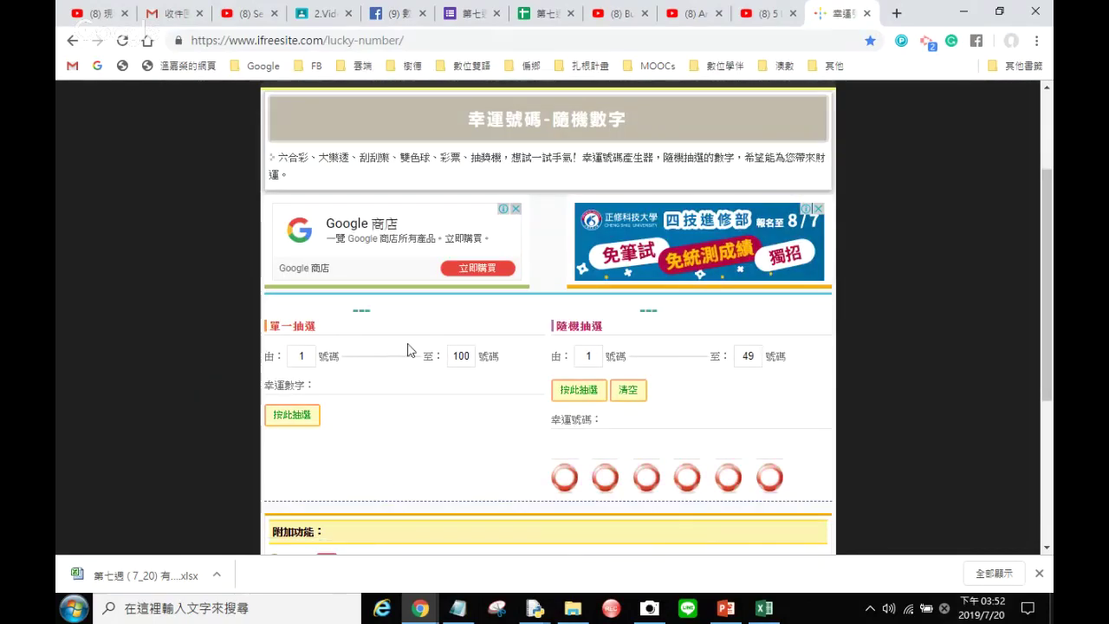
Step: Set the upper limit of the 單一抽選 draw to 43 and draw a lucky number twice
{"action": "left_click", "coordinate": [452, 353]}
{"action": "type", "text": "1"}
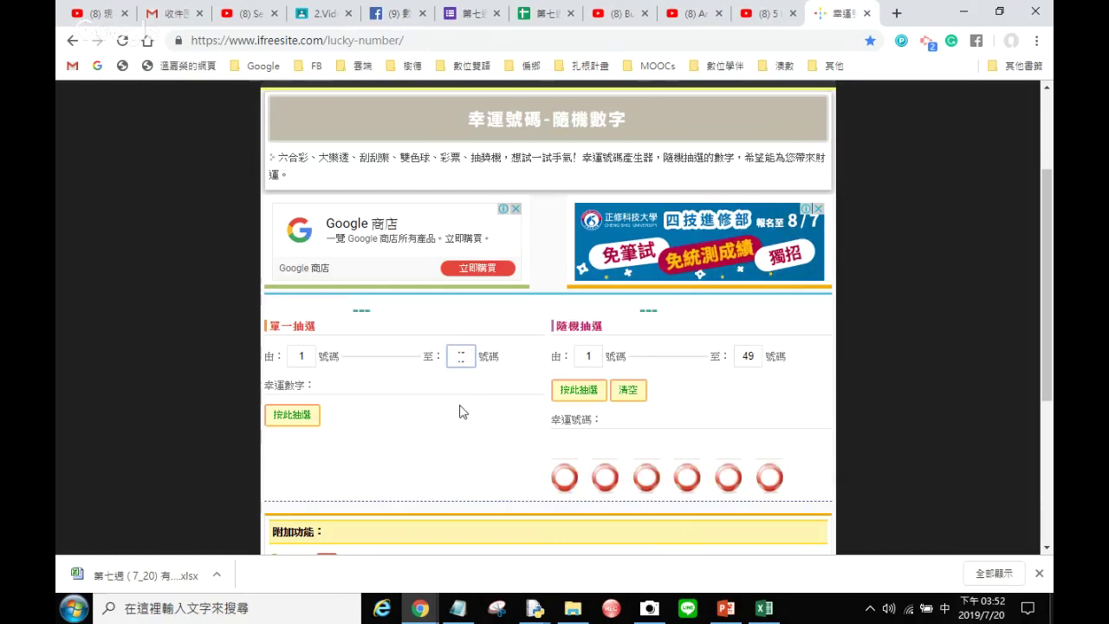
{"action": "key", "text": "BackSpace"}
{"action": "key", "text": "shift"}
{"action": "type", "text": "43"}
{"action": "left_click", "coordinate": [436, 418]}
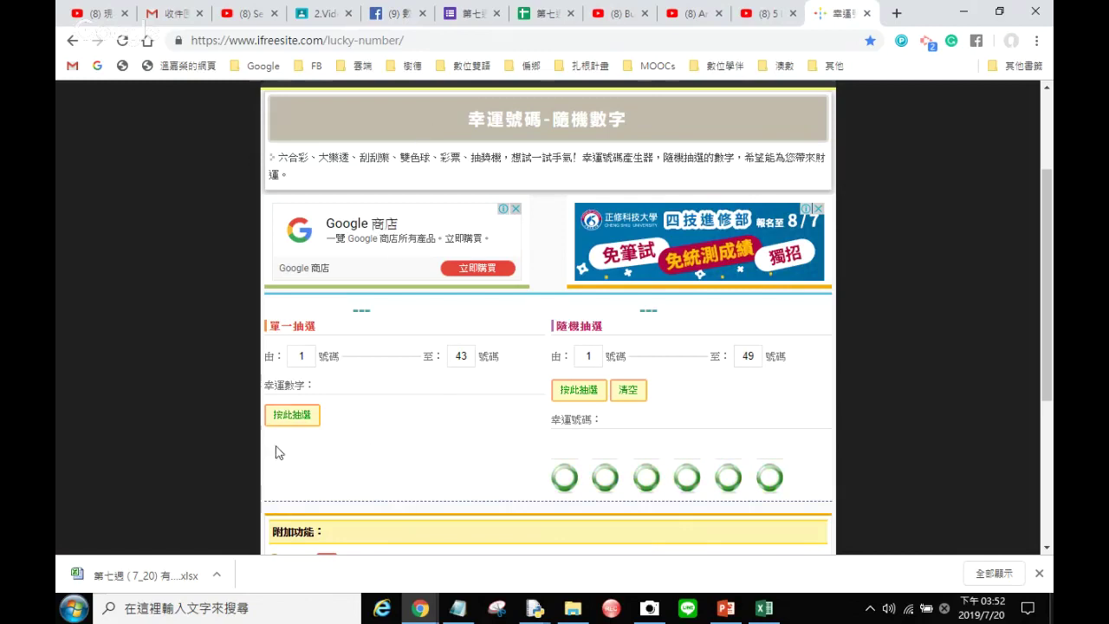
{"action": "left_click", "coordinate": [294, 417]}
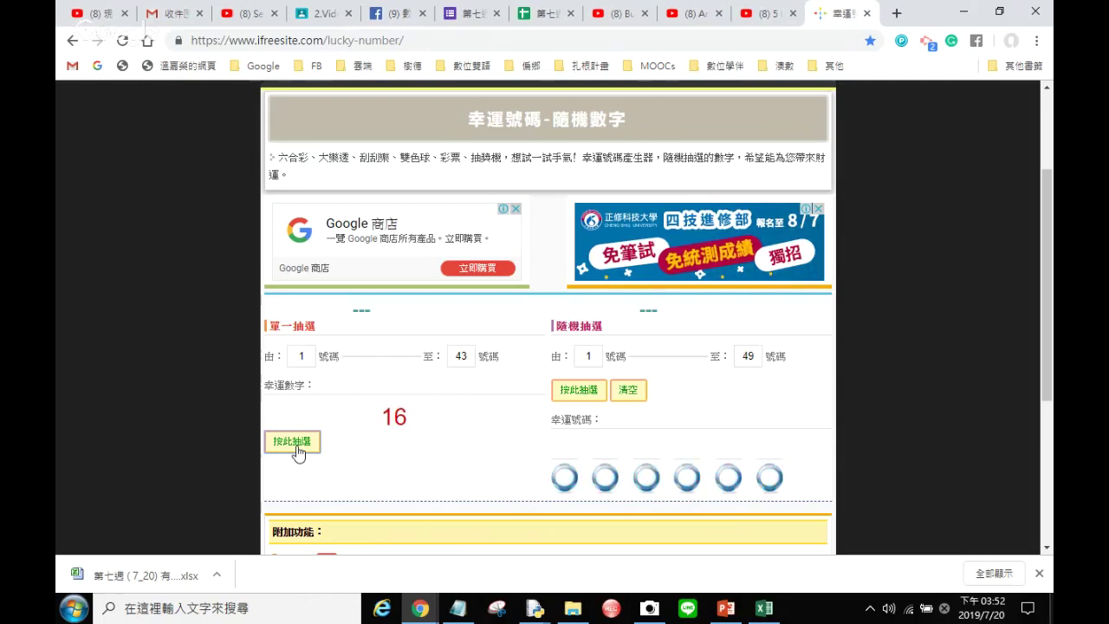
{"action": "left_click", "coordinate": [296, 447]}
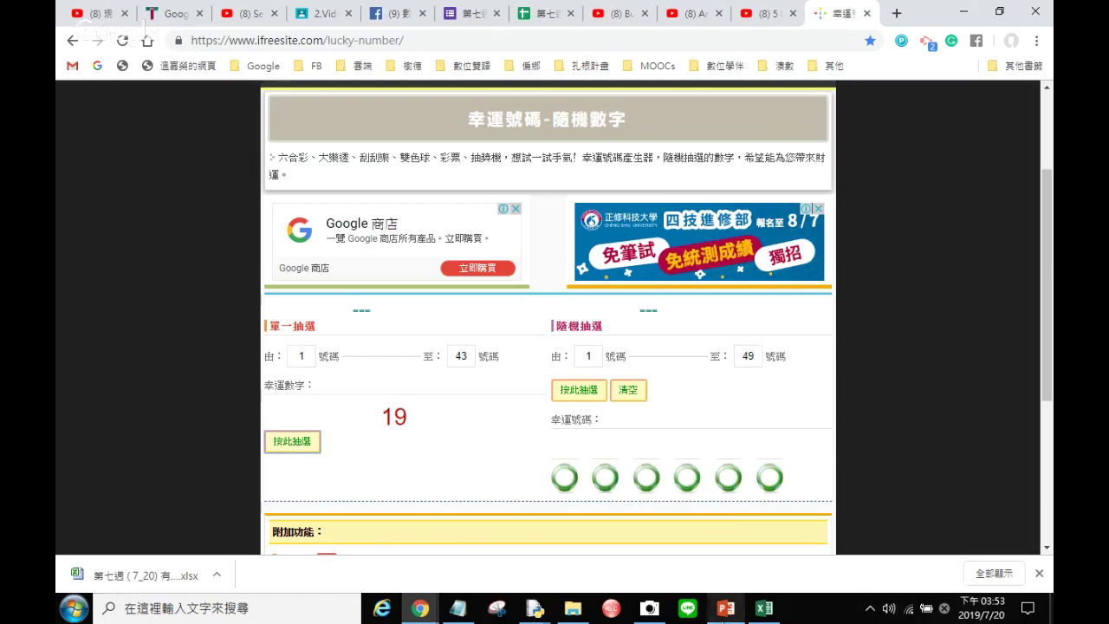
Step: Switch back to the Excel workbook and look through the shuffled respondent list in 工作表1 for the drawn number
{"action": "left_click", "coordinate": [763, 609]}
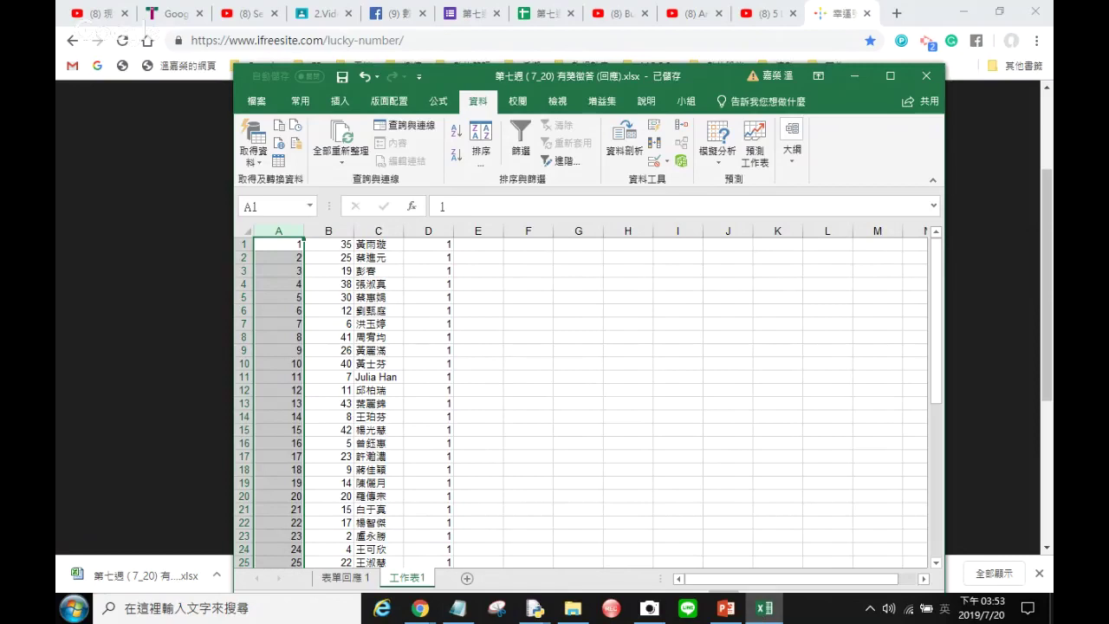
{"action": "scroll", "coordinate": [459, 582], "scroll_direction": "down", "scroll_amount": 3}
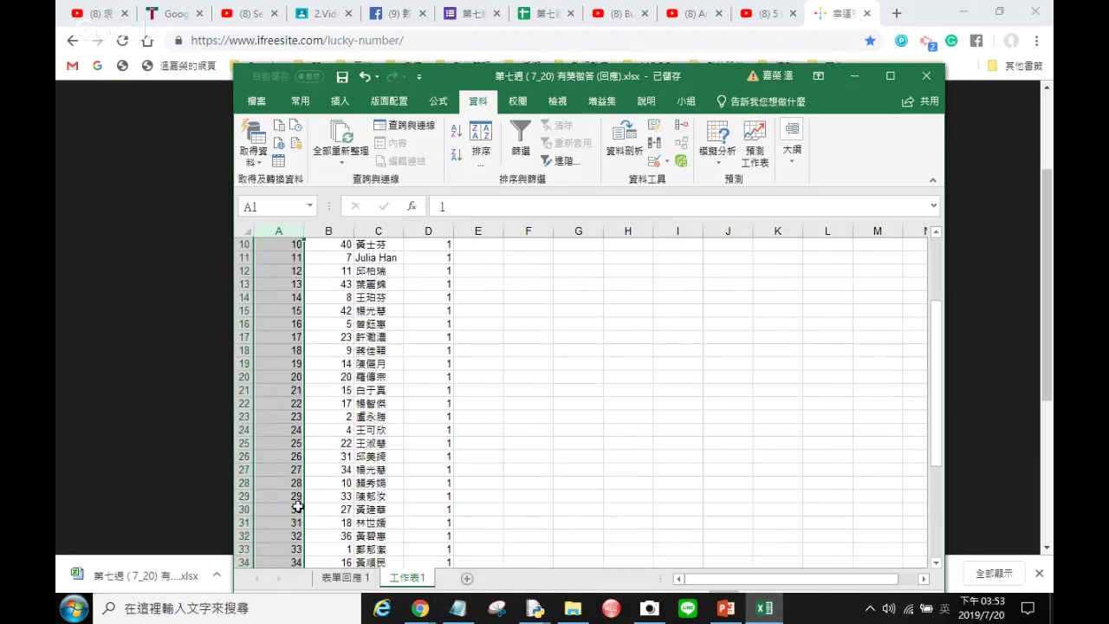
{"action": "scroll", "coordinate": [260, 512], "scroll_direction": "down", "scroll_amount": 2}
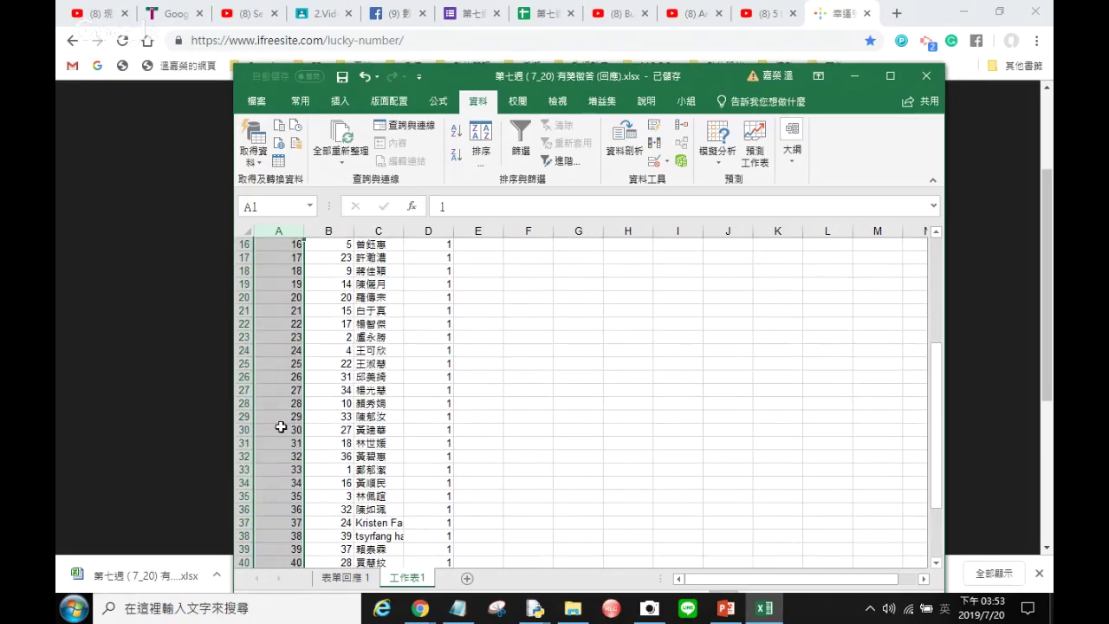
Step: Locate number 29 in column A of 工作表1 and select the respondent's name in column C of that row
{"action": "left_click", "coordinate": [285, 417]}
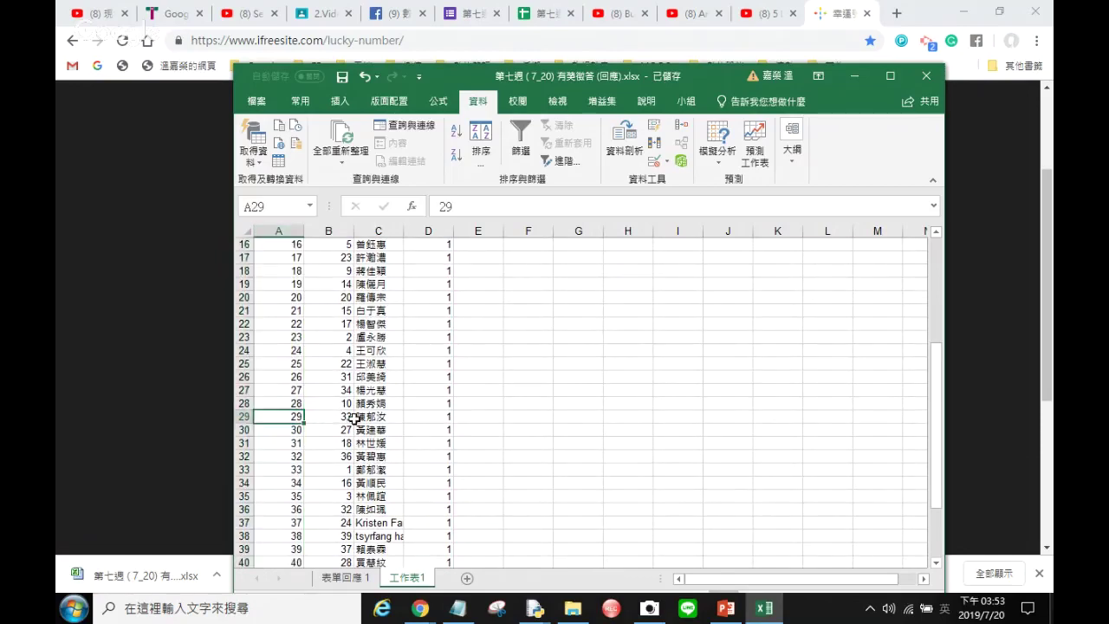
{"action": "left_click", "coordinate": [362, 419]}
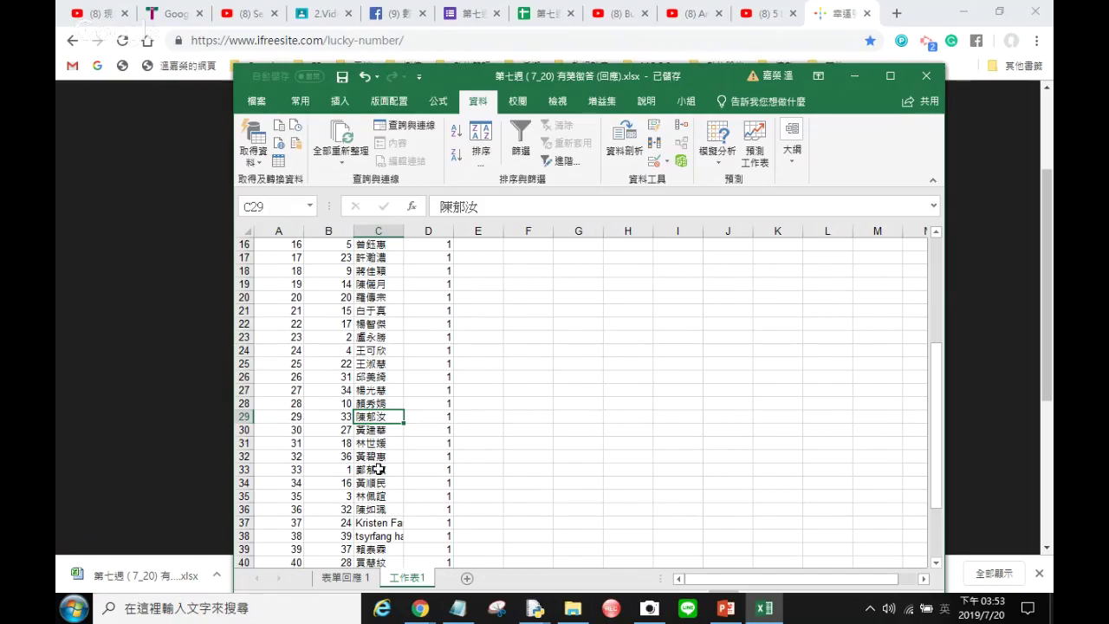
{"action": "left_click", "coordinate": [273, 415]}
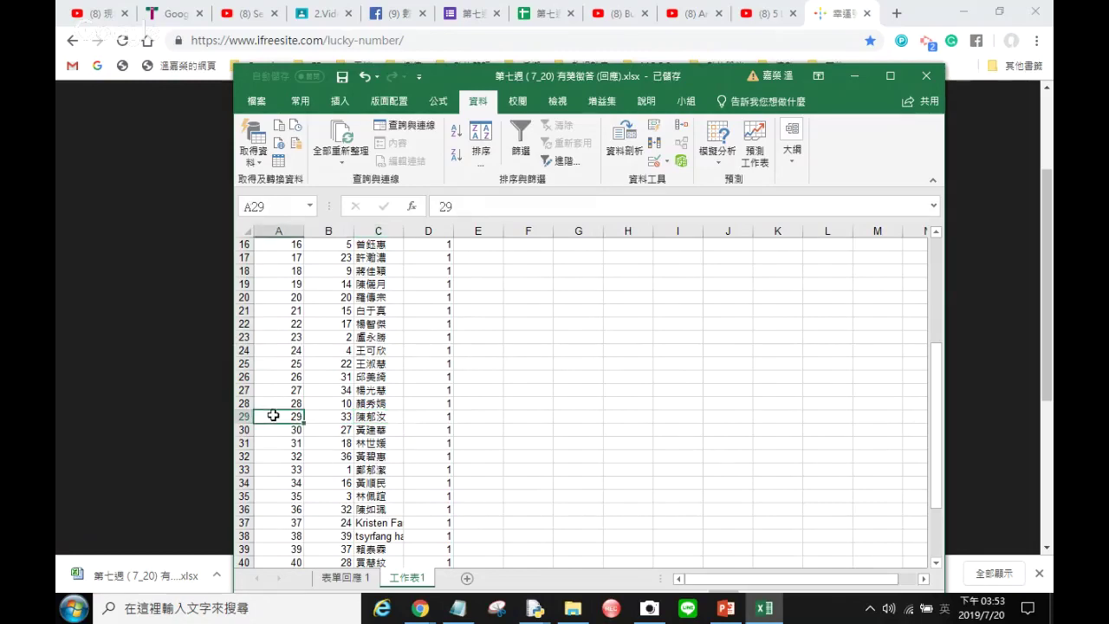
{"action": "left_click", "coordinate": [370, 416]}
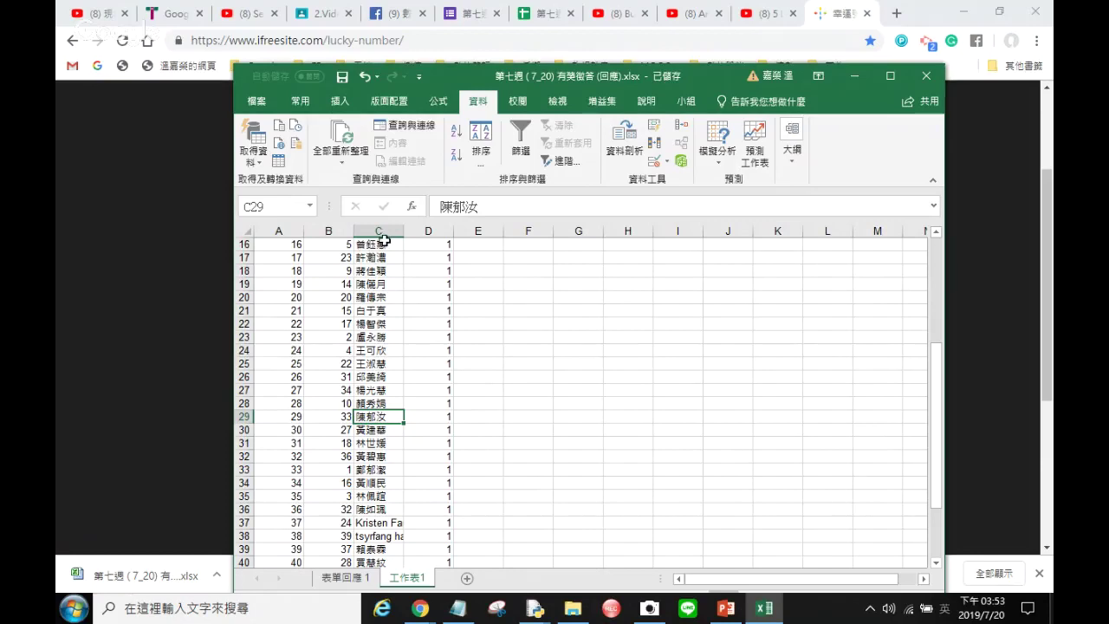
Step: Look up numbers 9 and 19 in column A of 工作表1 and select the matching respondents' names in column C
{"action": "left_click", "coordinate": [382, 243]}
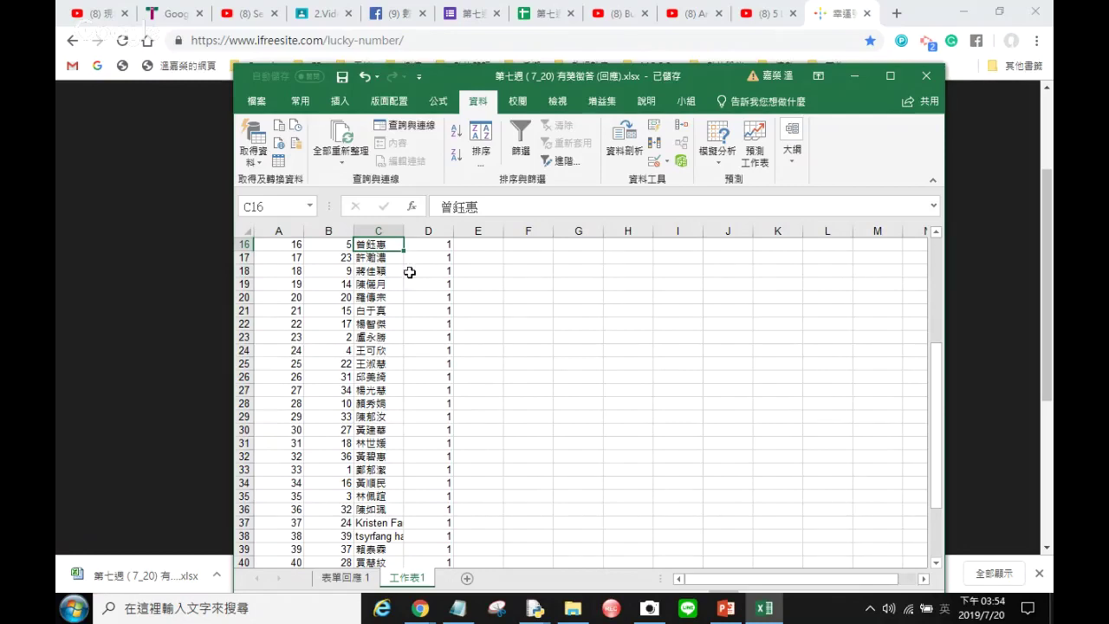
{"action": "left_click_drag", "start_coordinate": [940, 365], "coordinate": [947, 257]}
{"action": "left_click", "coordinate": [377, 390]}
{"action": "left_click", "coordinate": [378, 350]}
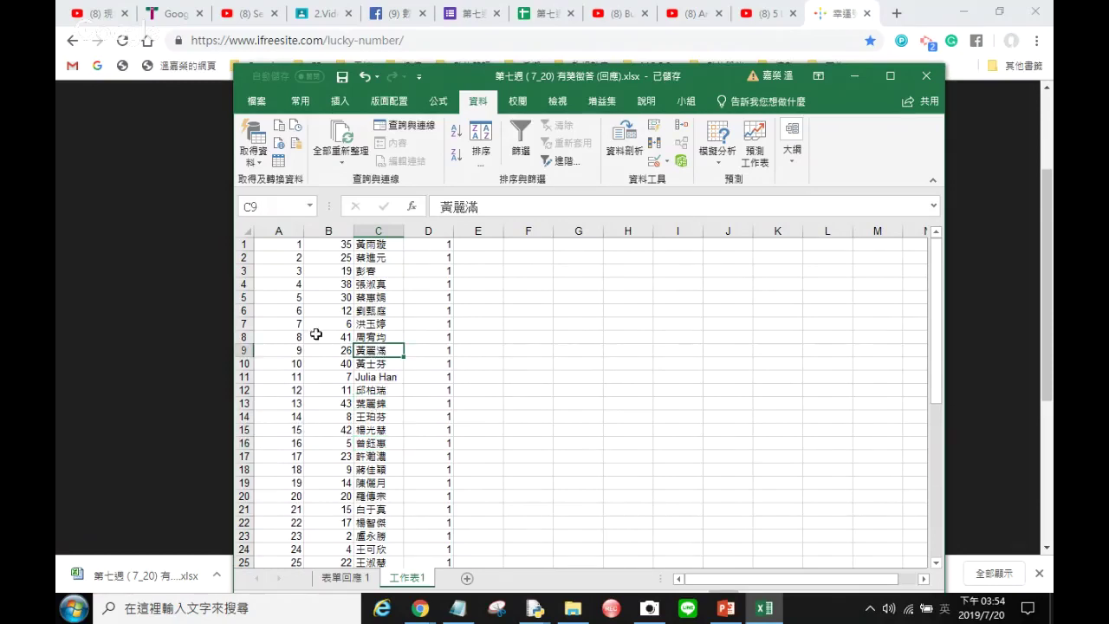
{"action": "left_click", "coordinate": [286, 359]}
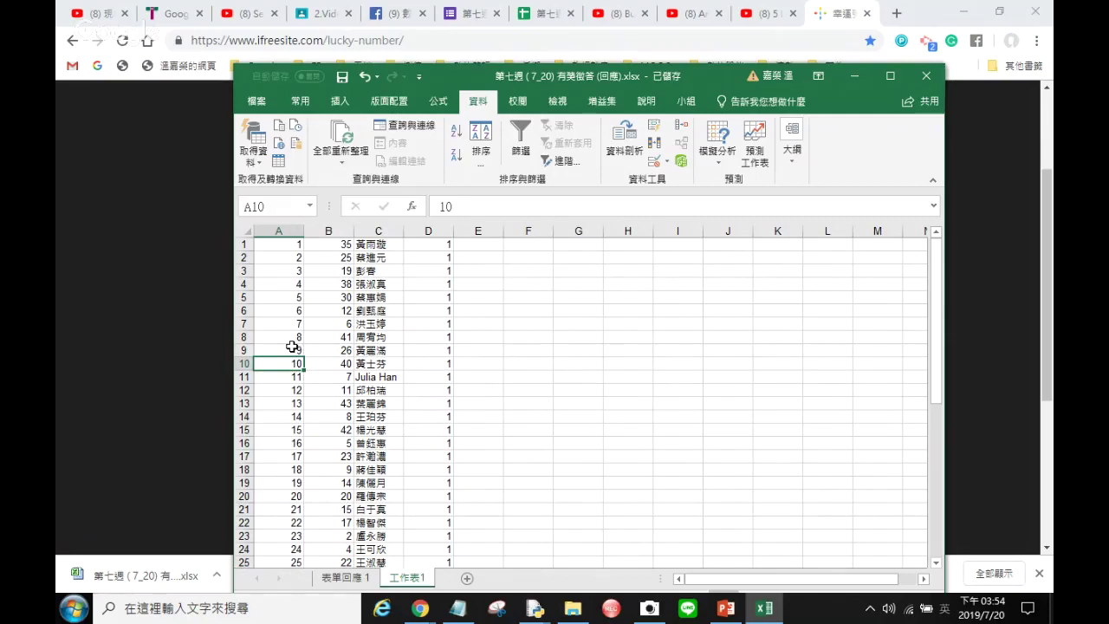
{"action": "left_click", "coordinate": [368, 350]}
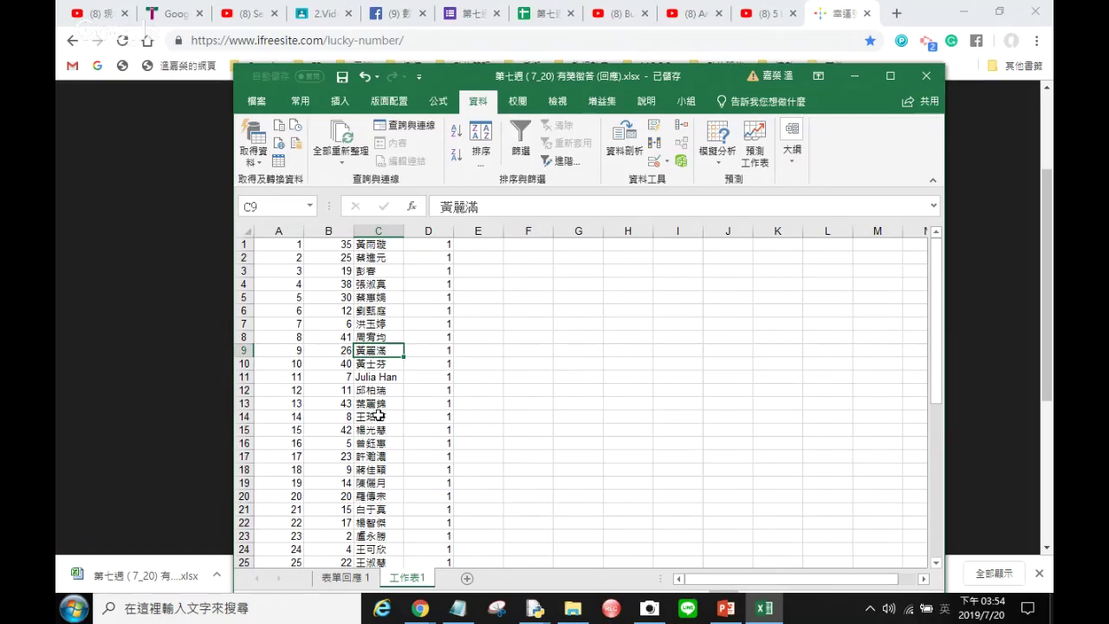
{"action": "left_click", "coordinate": [288, 482]}
{"action": "left_click", "coordinate": [369, 483]}
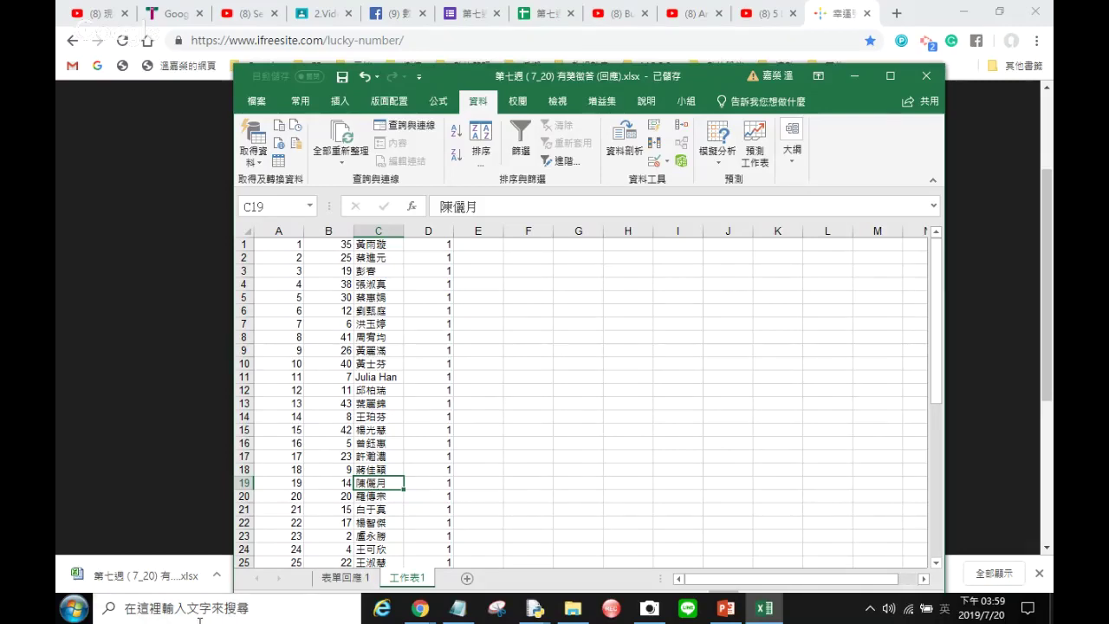
Step: Bring up the camera window, switch to the Google Hangouts window in Chrome and stop the live broadcast
{"action": "left_click", "coordinate": [642, 609]}
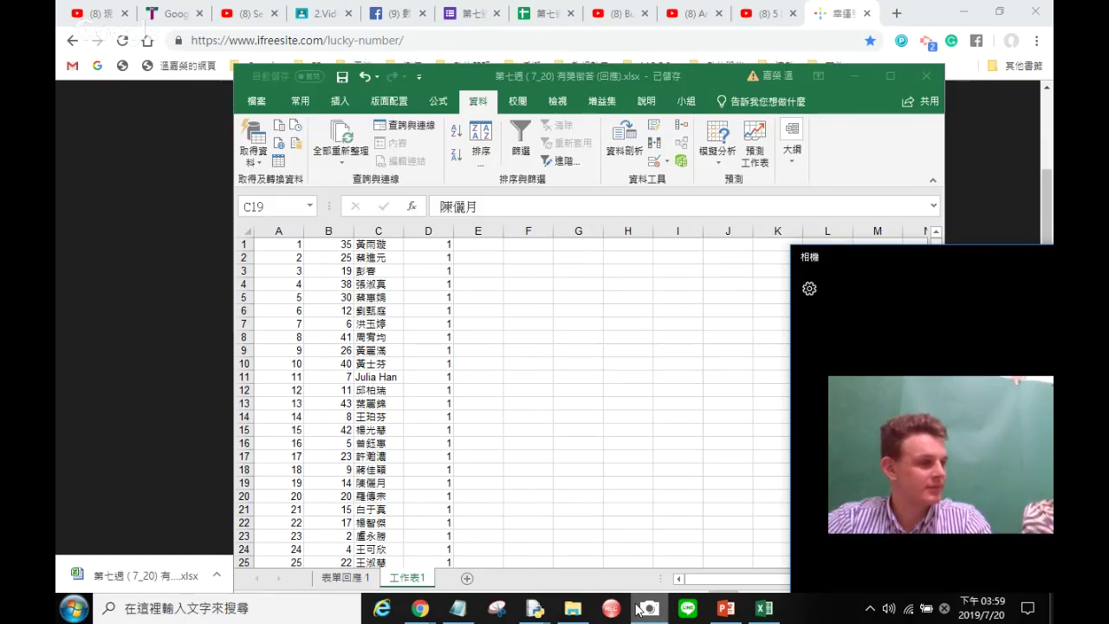
{"action": "mouse_move", "coordinate": [530, 613]}
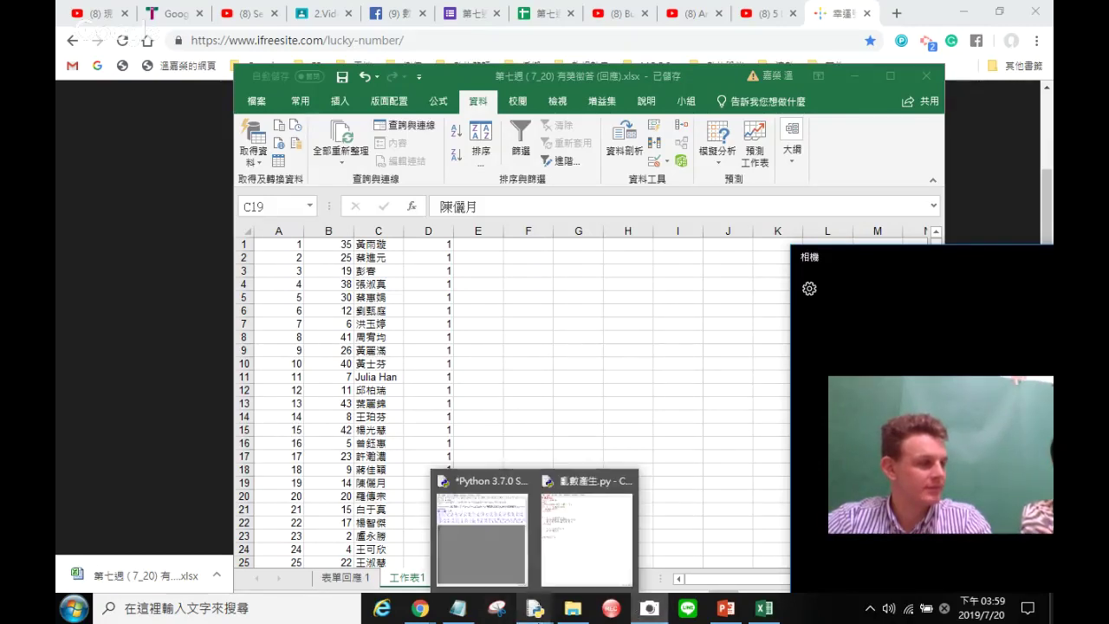
{"action": "mouse_move", "coordinate": [572, 522]}
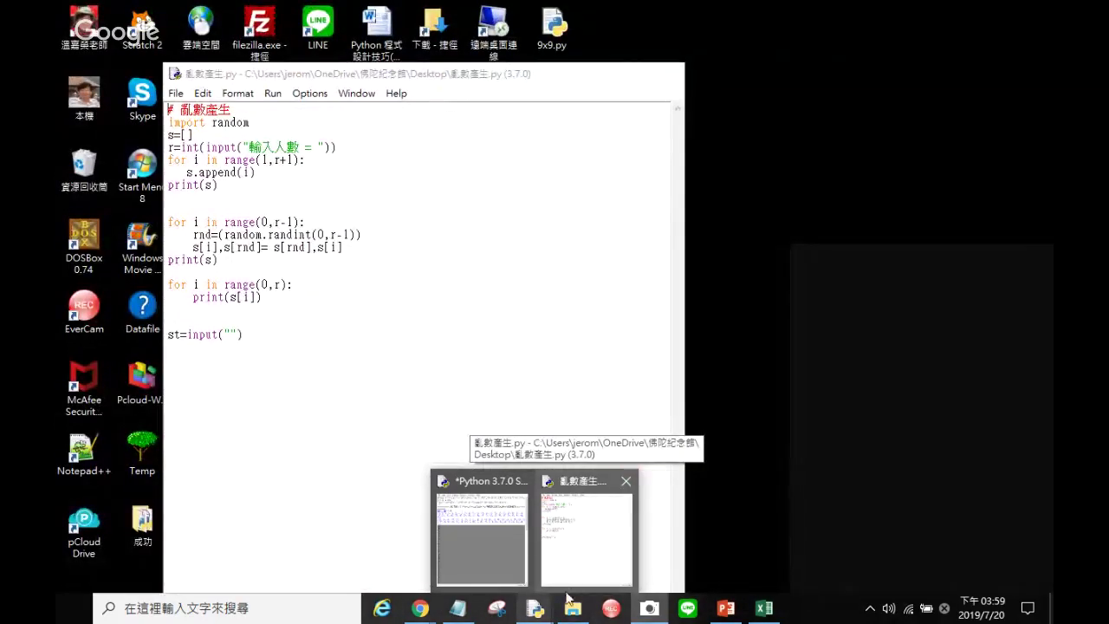
{"action": "mouse_move", "coordinate": [421, 608]}
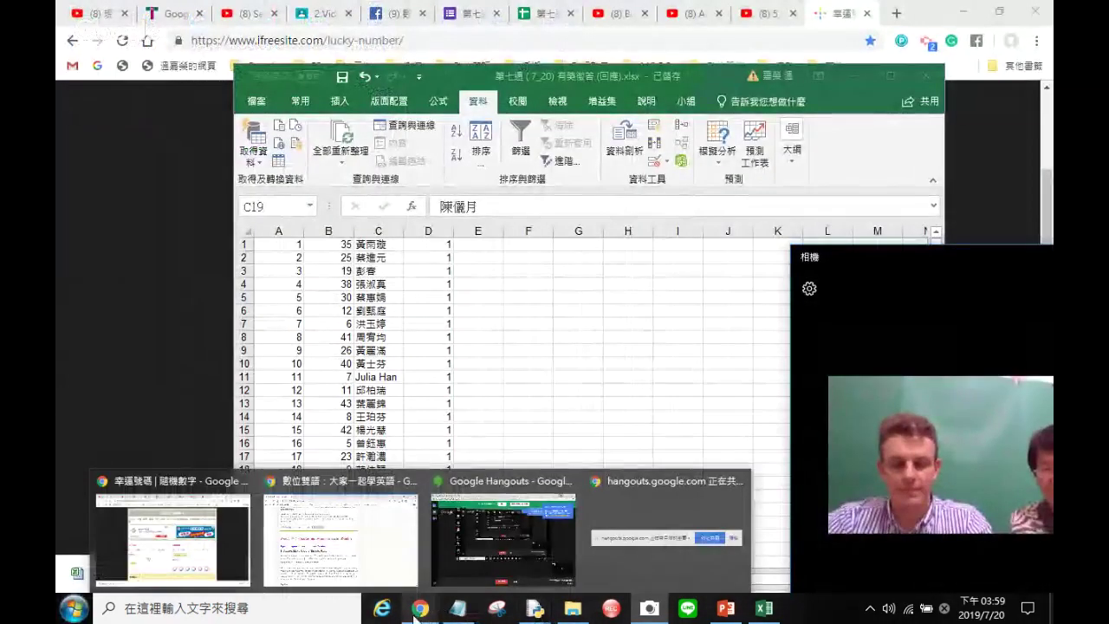
{"action": "left_click", "coordinate": [498, 516]}
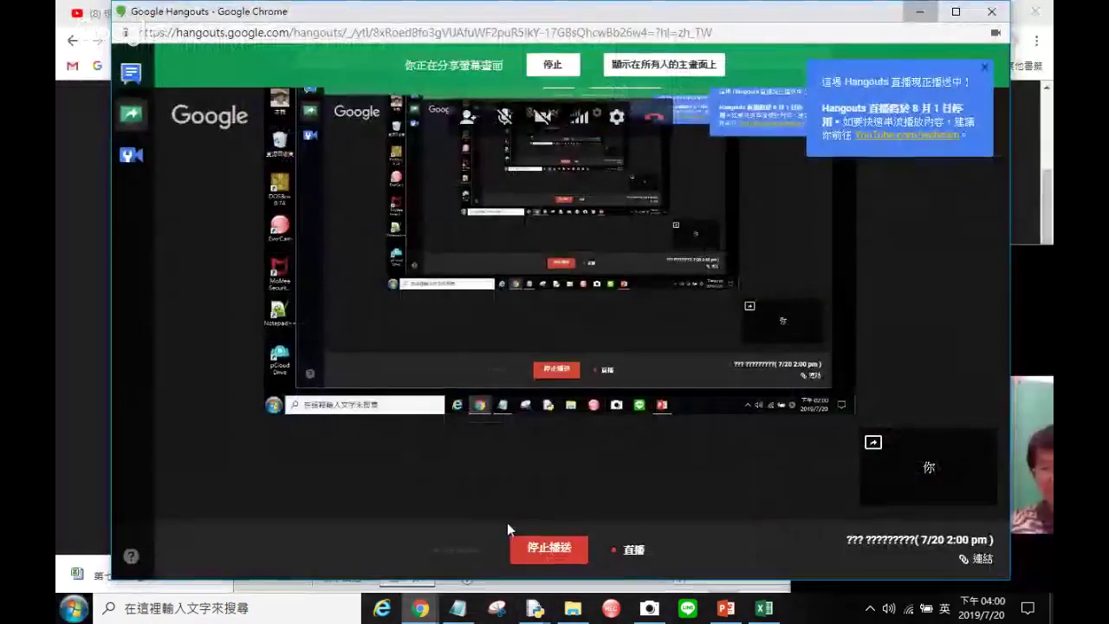
{"action": "left_click", "coordinate": [529, 547]}
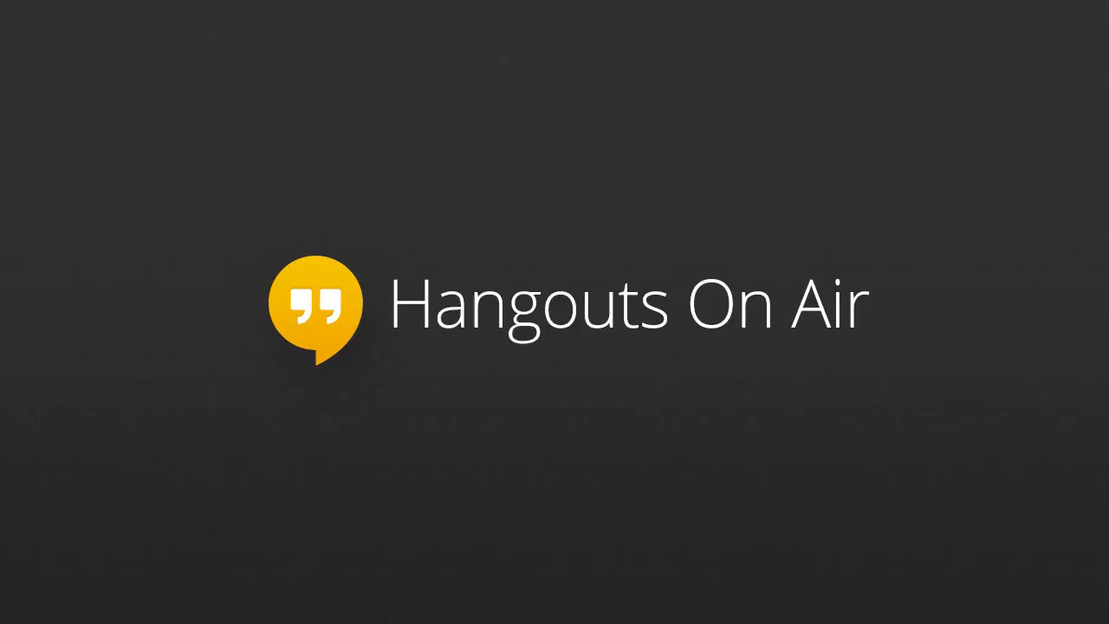